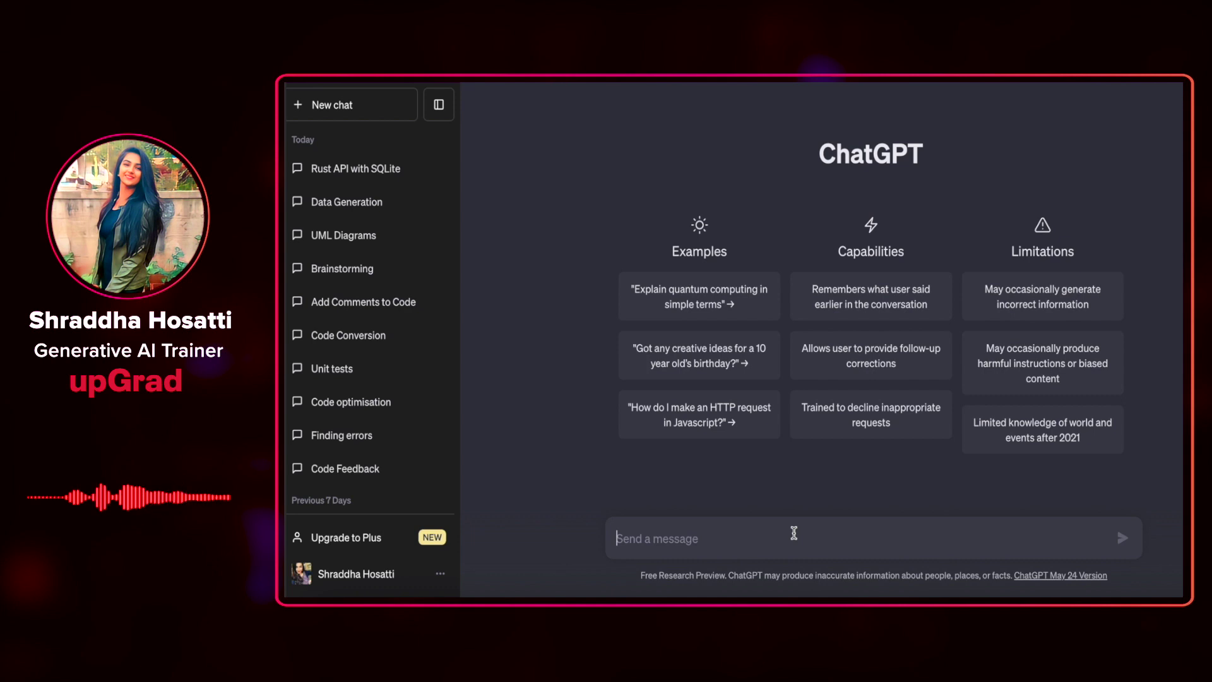
# Ask ChatGPT to 'create user personas for a diet planning application'
pyautogui.write('create user p')
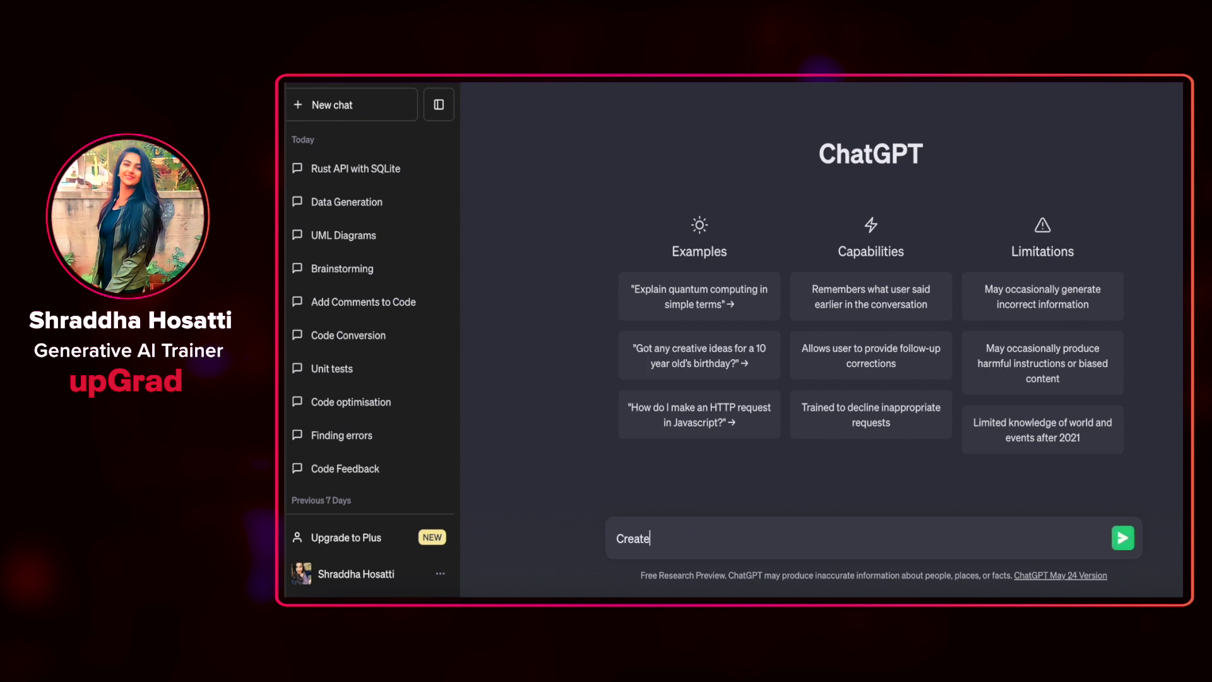
pyautogui.write('ersonas')
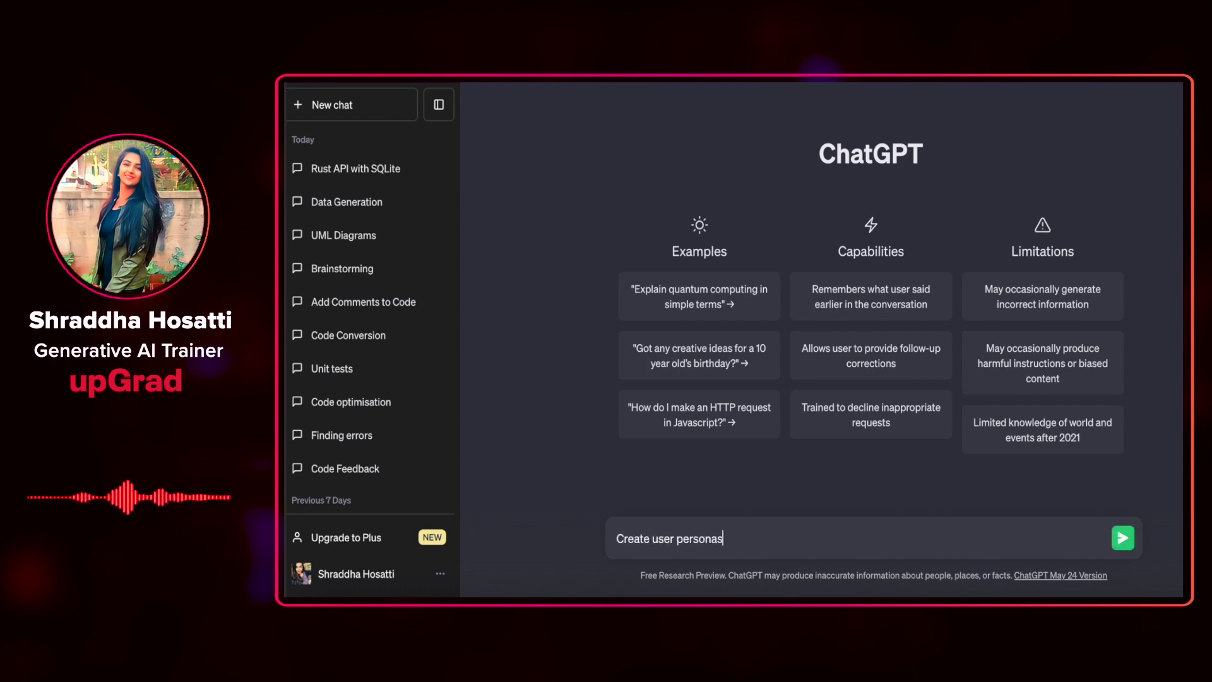
pyautogui.write(' for a diet p')
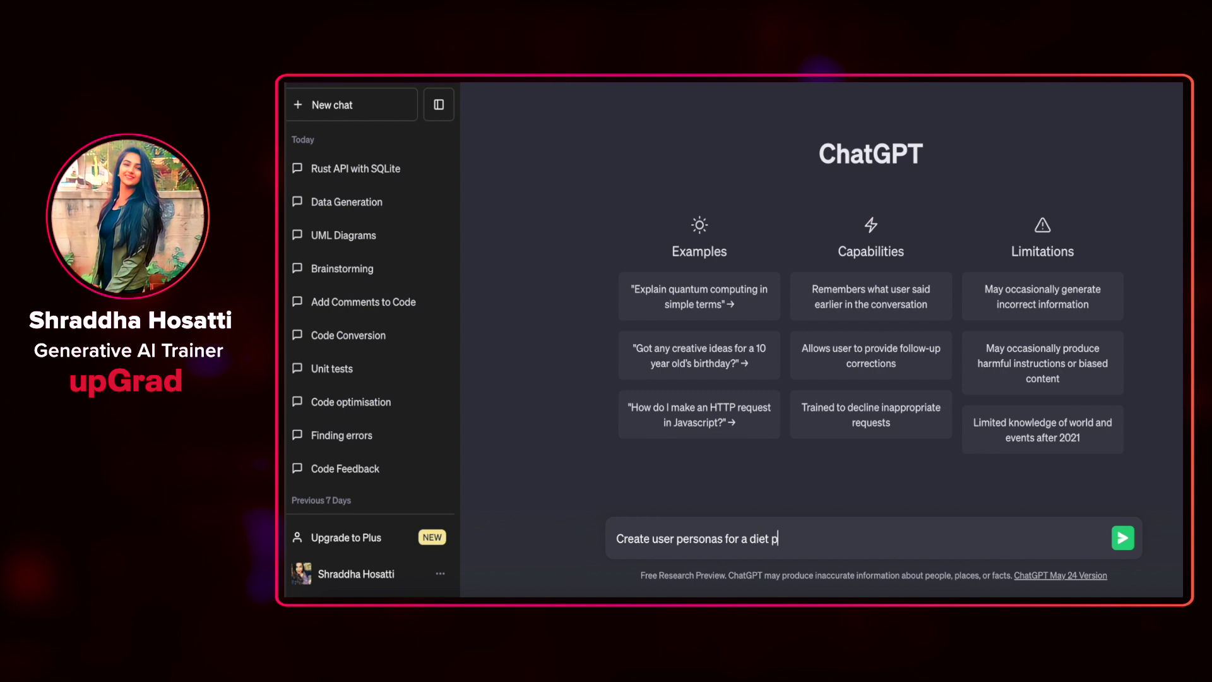
pyautogui.write('lanning application')
pyautogui.press('Return')
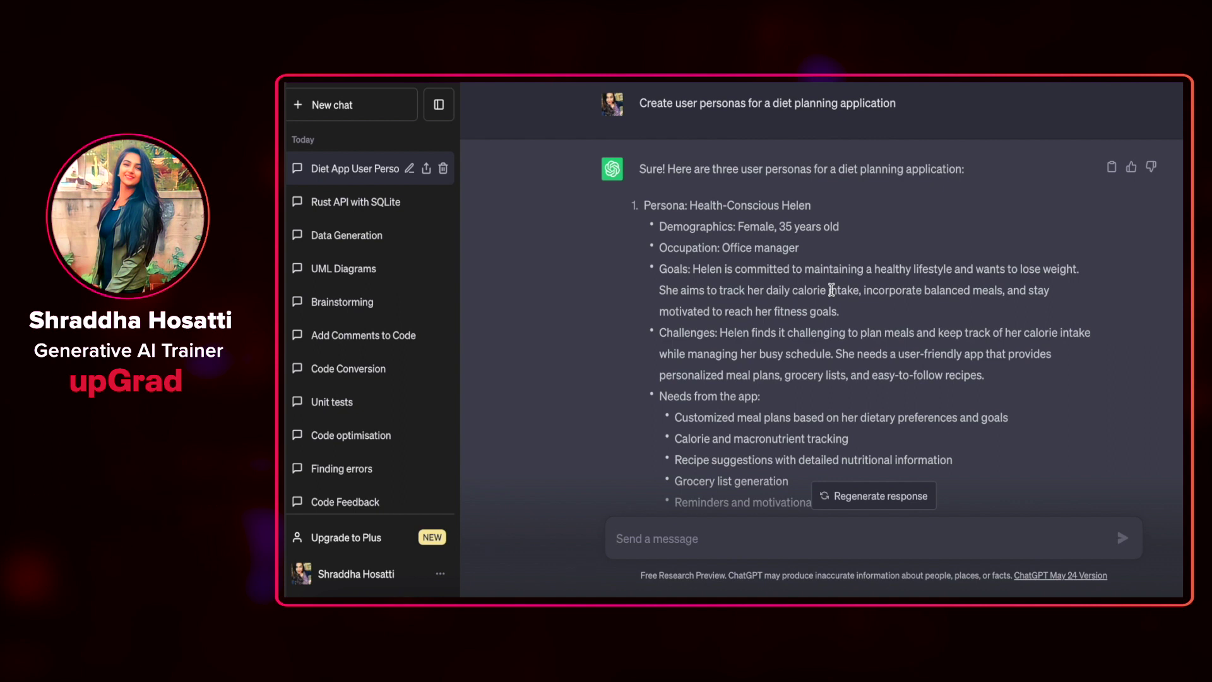
pyautogui.scroll(-1, 831, 290)
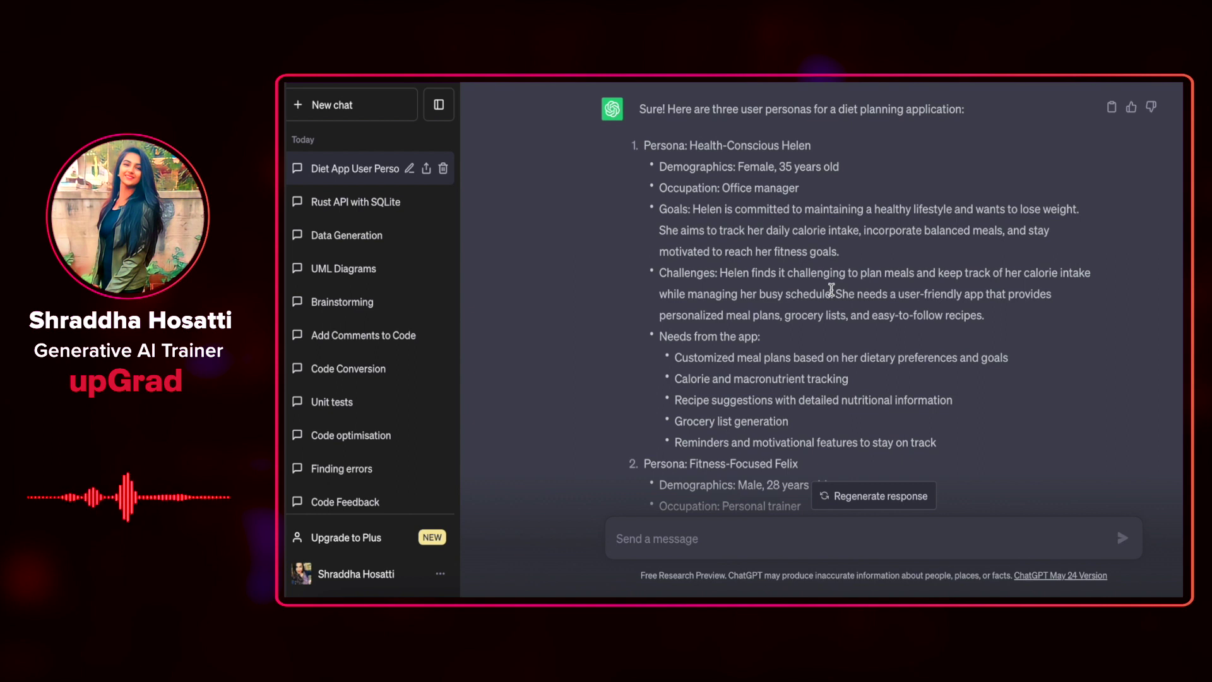
pyautogui.scroll(-1, 831, 289)
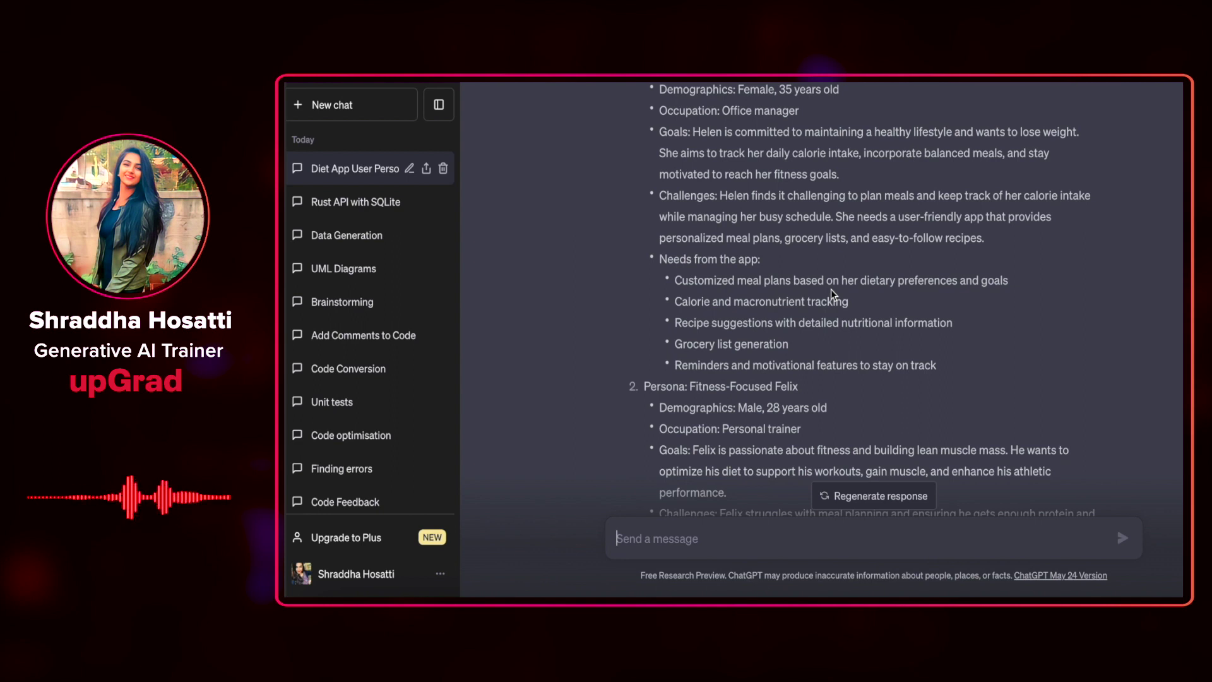
pyautogui.scroll(-1, 831, 289)
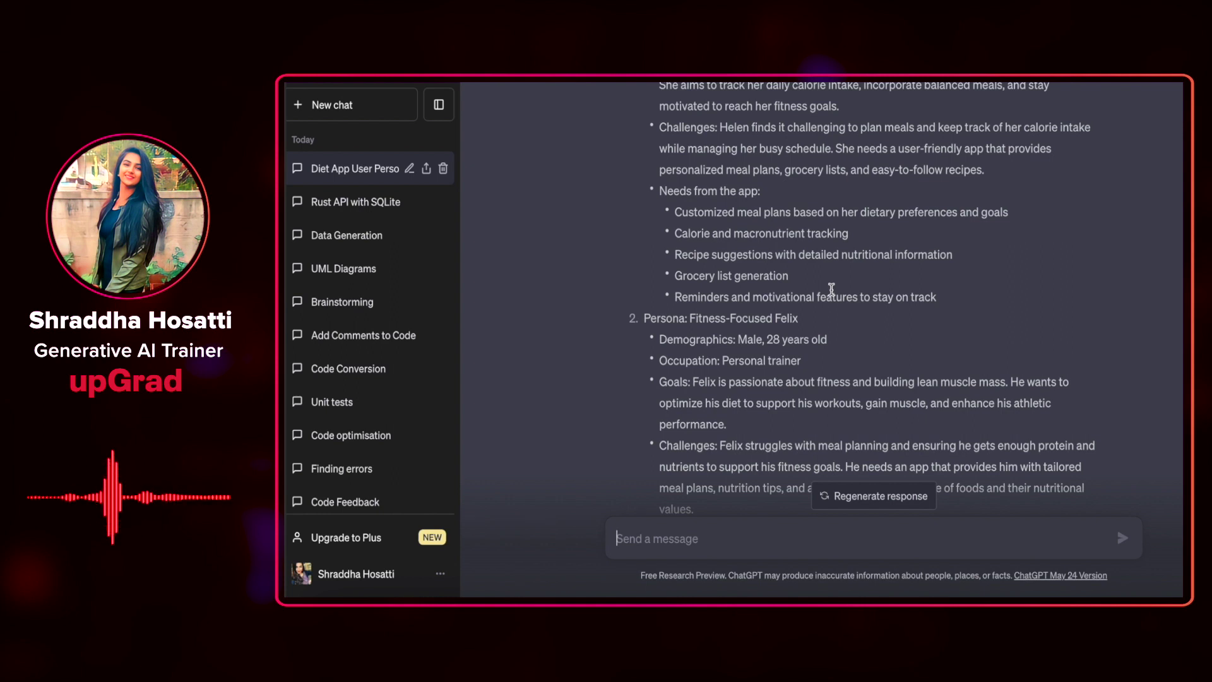
pyautogui.scroll(-1, 831, 289)
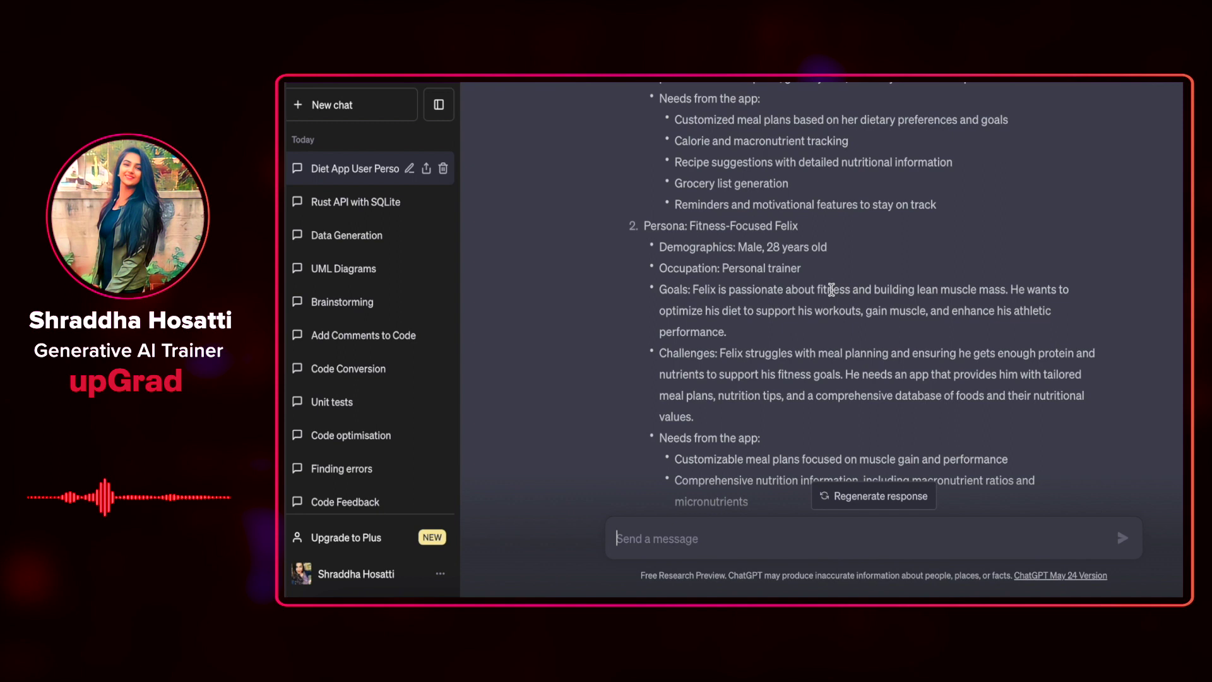
pyautogui.scroll(-1, 830, 289)
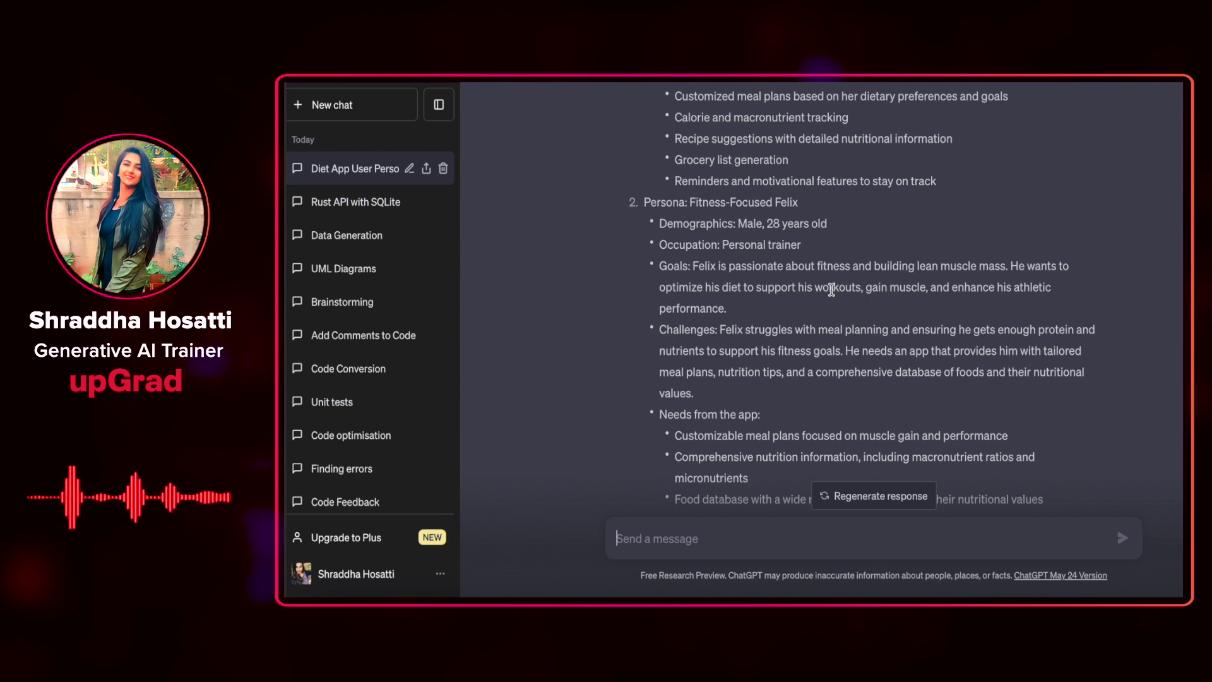
pyautogui.scroll(-3, 830, 289)
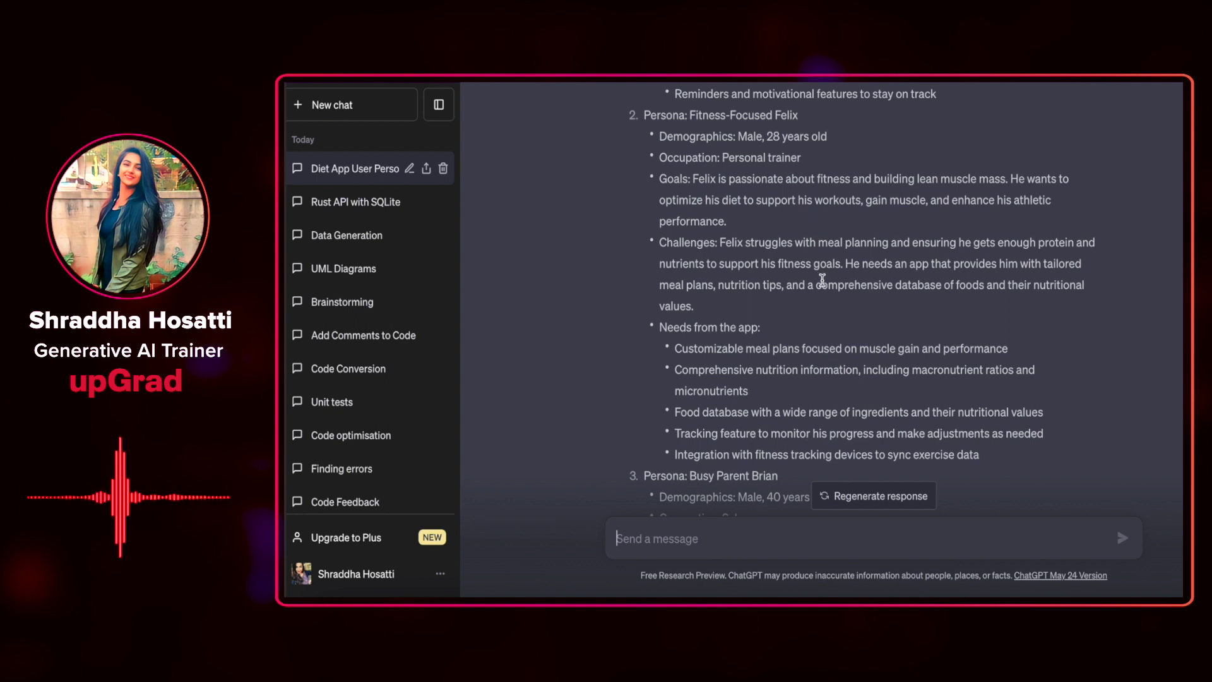
pyautogui.scroll(-2, 804, 375)
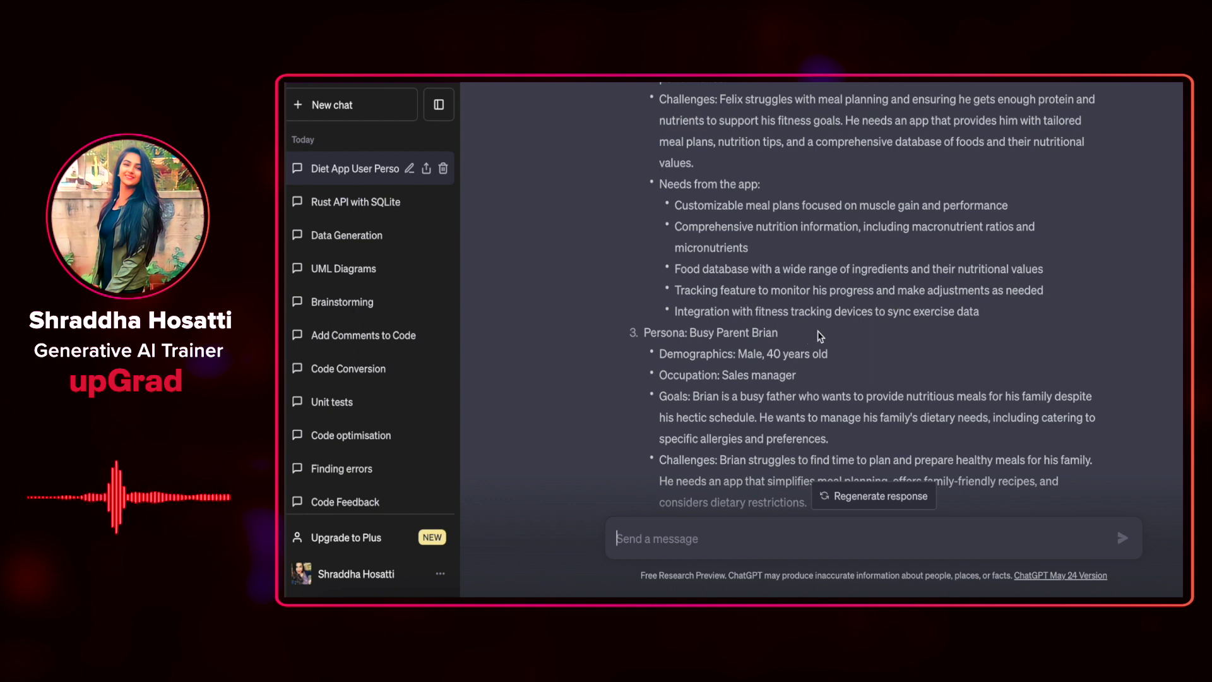
pyautogui.scroll(-2, 854, 326)
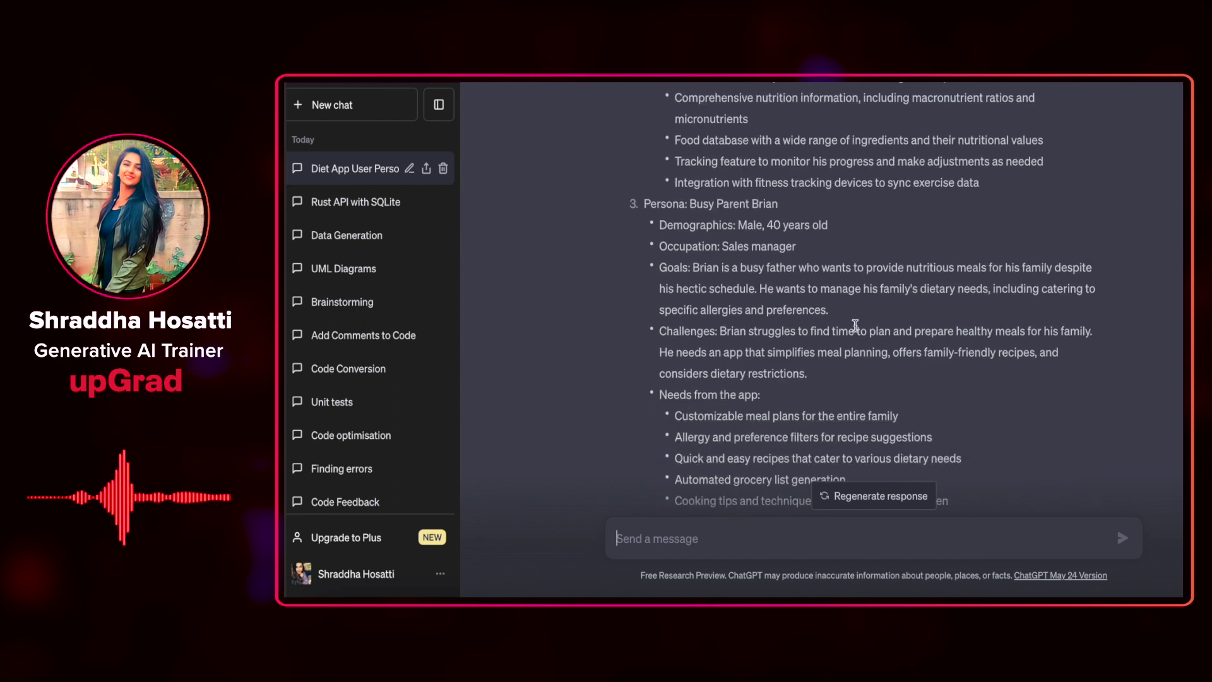
pyautogui.scroll(-1, 855, 322)
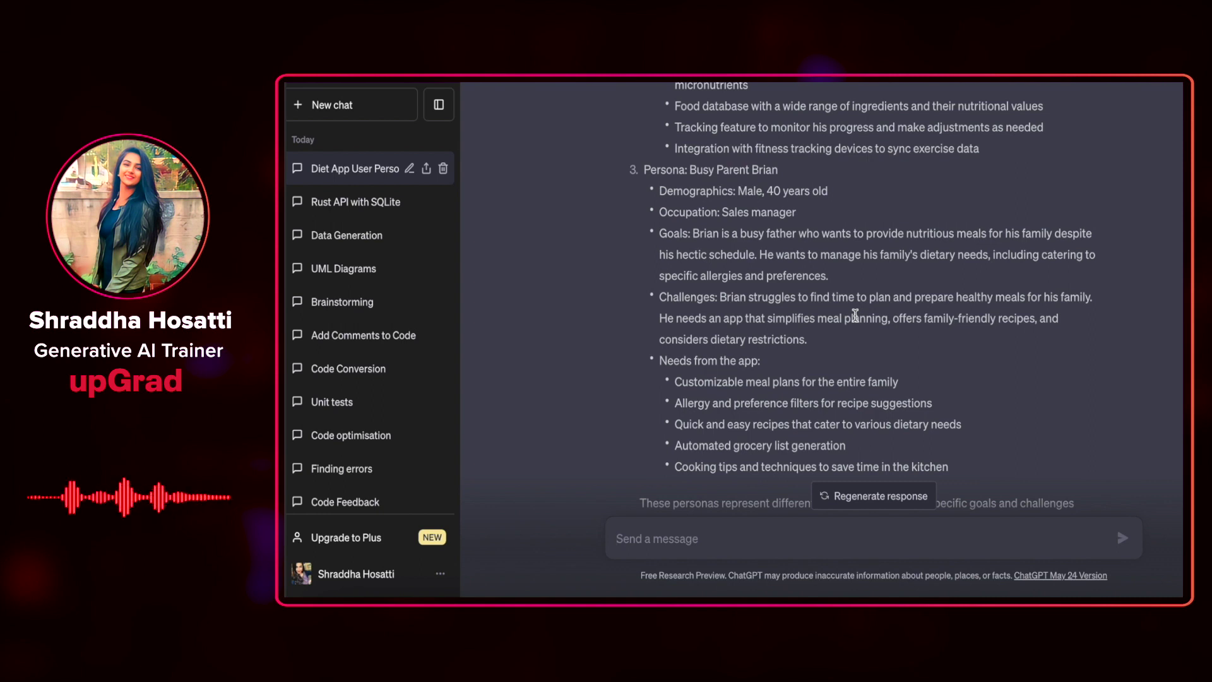
pyautogui.scroll(-1, 854, 314)
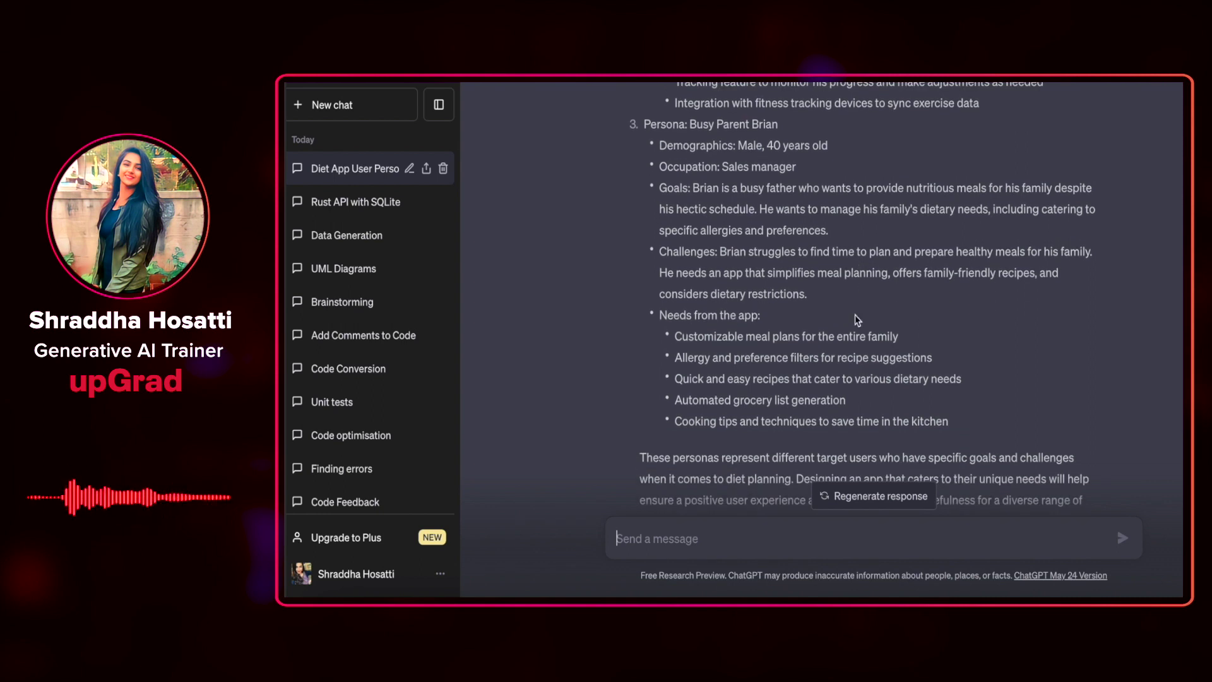
pyautogui.scroll(-1, 854, 315)
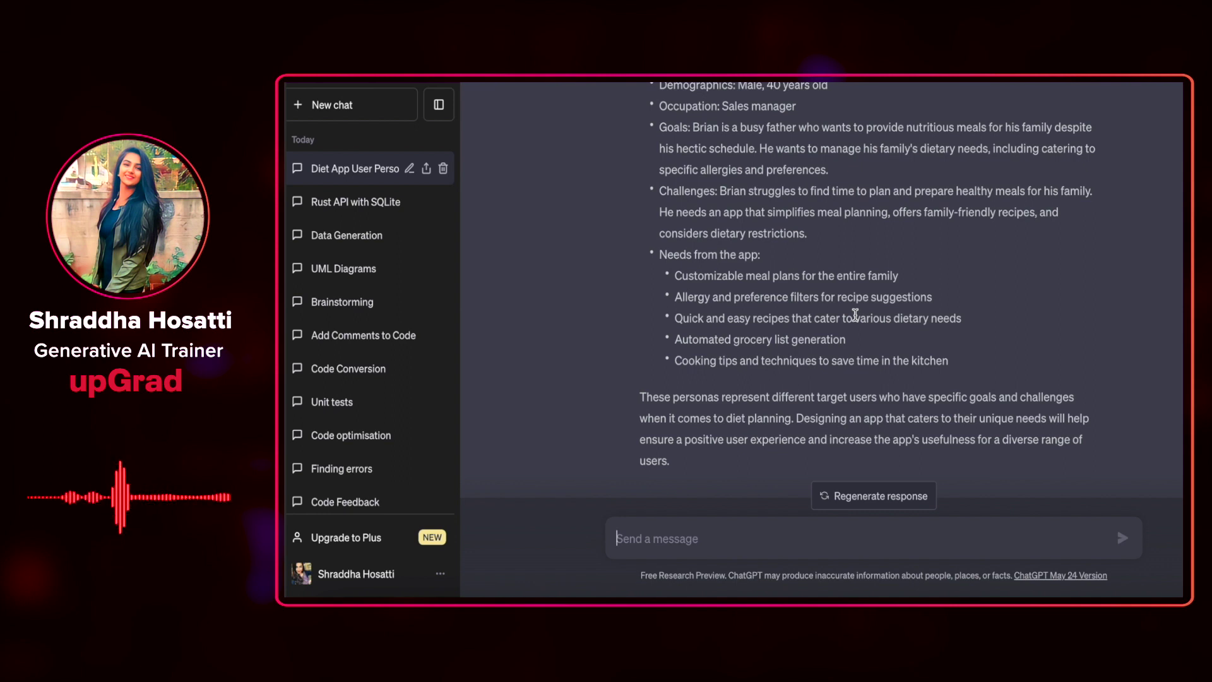
pyautogui.scroll(-2, 854, 315)
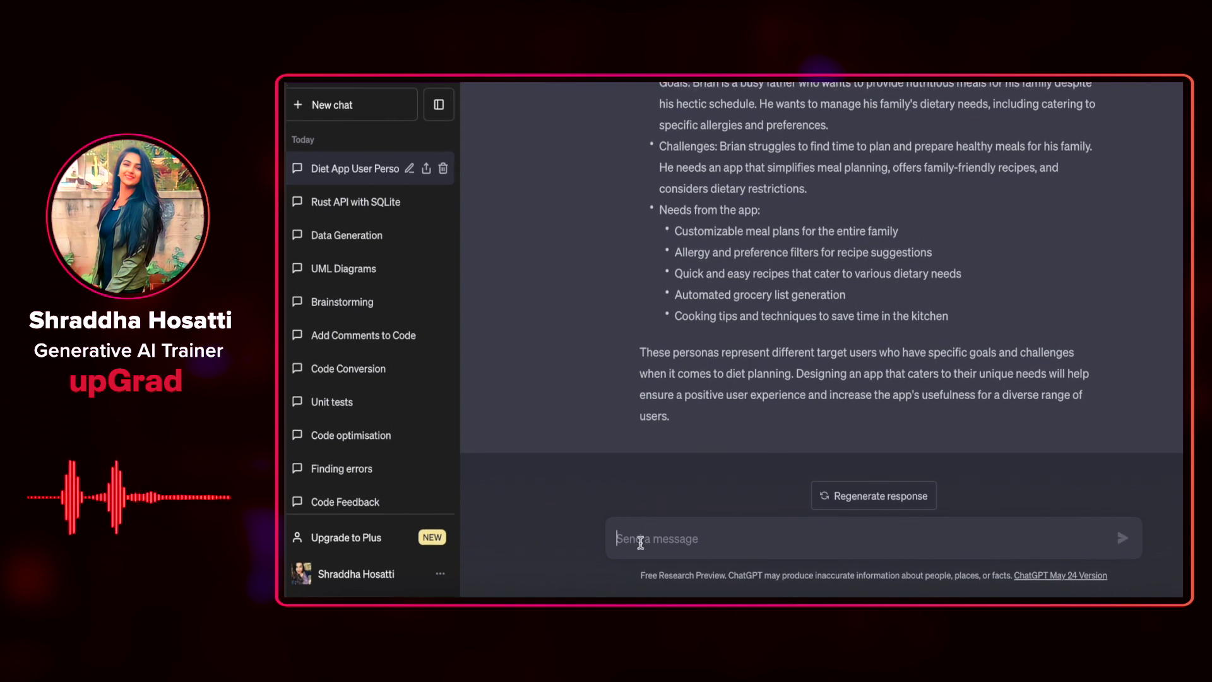
# Request a product description for a diet planning app with an all-Indian-foods database USP
pyautogui.write('W')
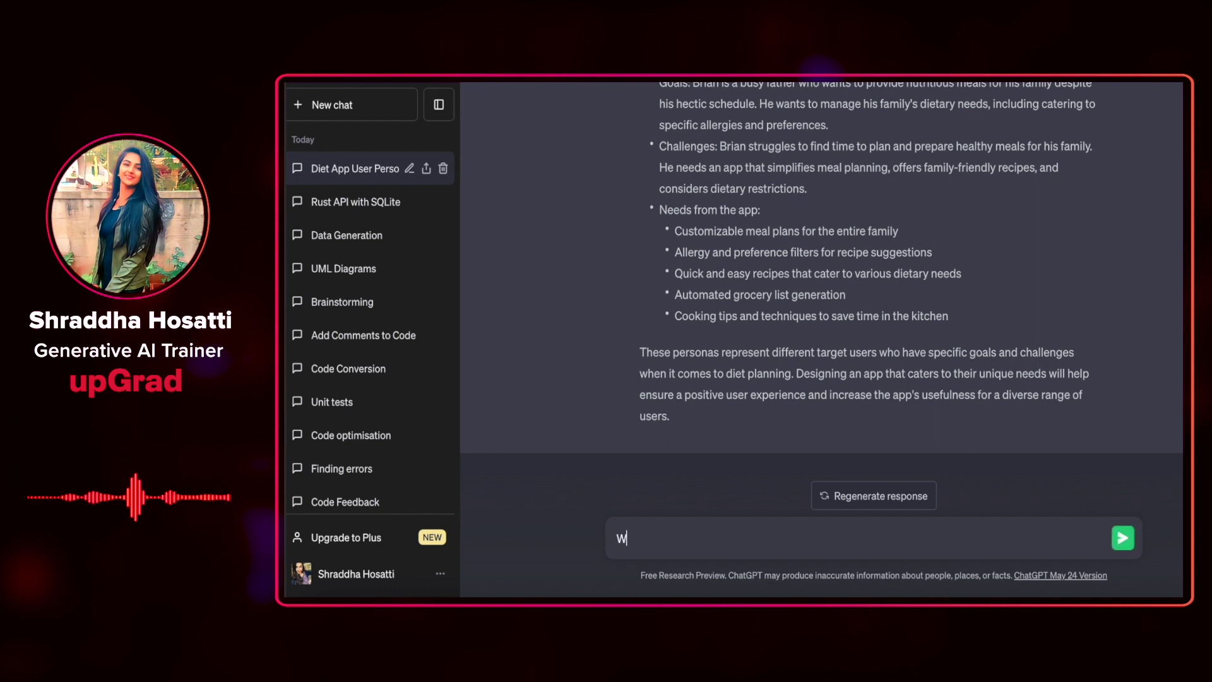
pyautogui.write('rite a pro')
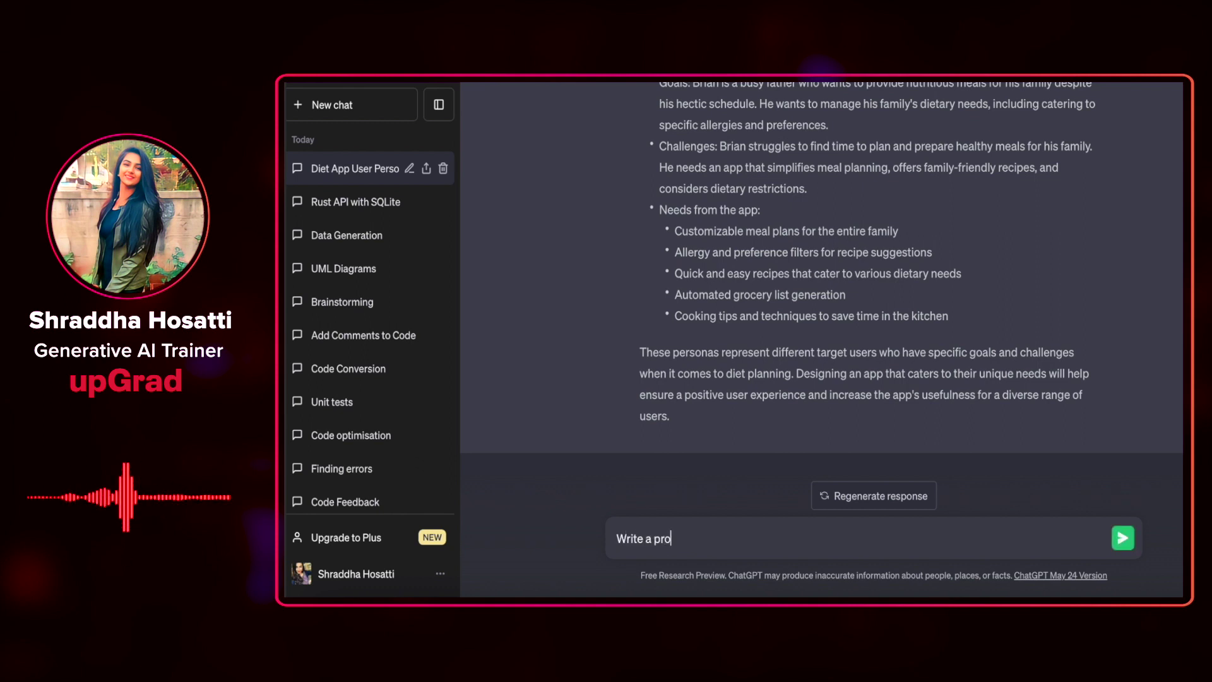
pyautogui.write('duct descript')
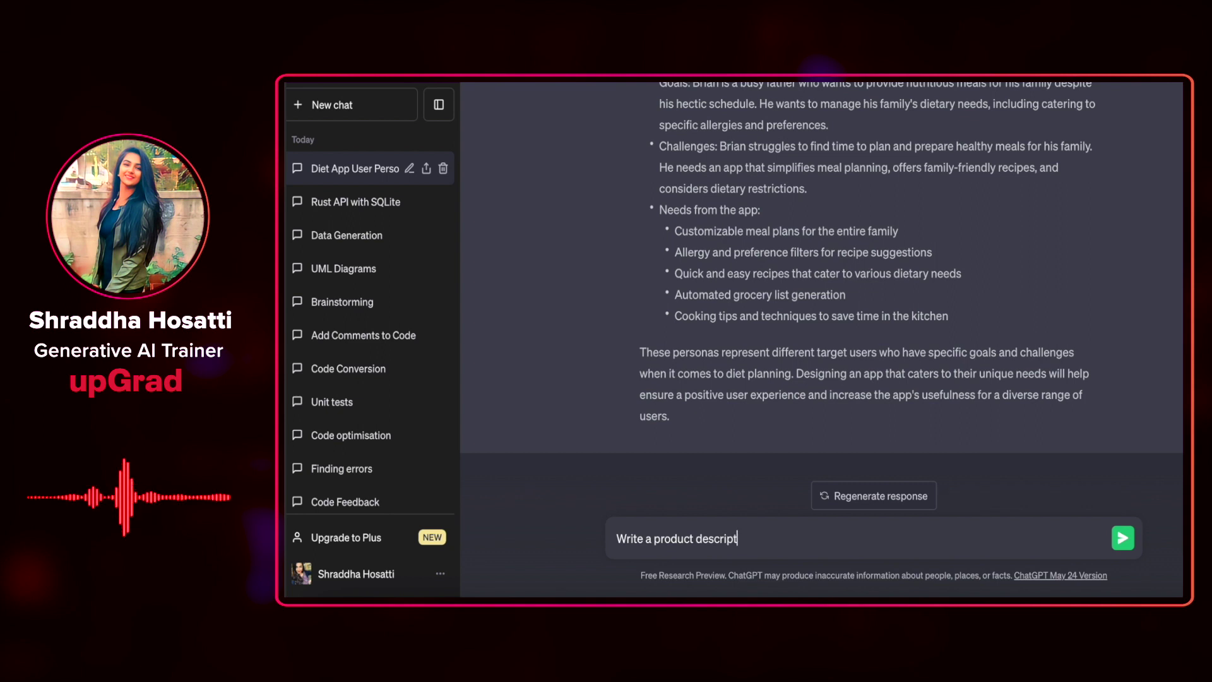
pyautogui.write('ion for a diet ')
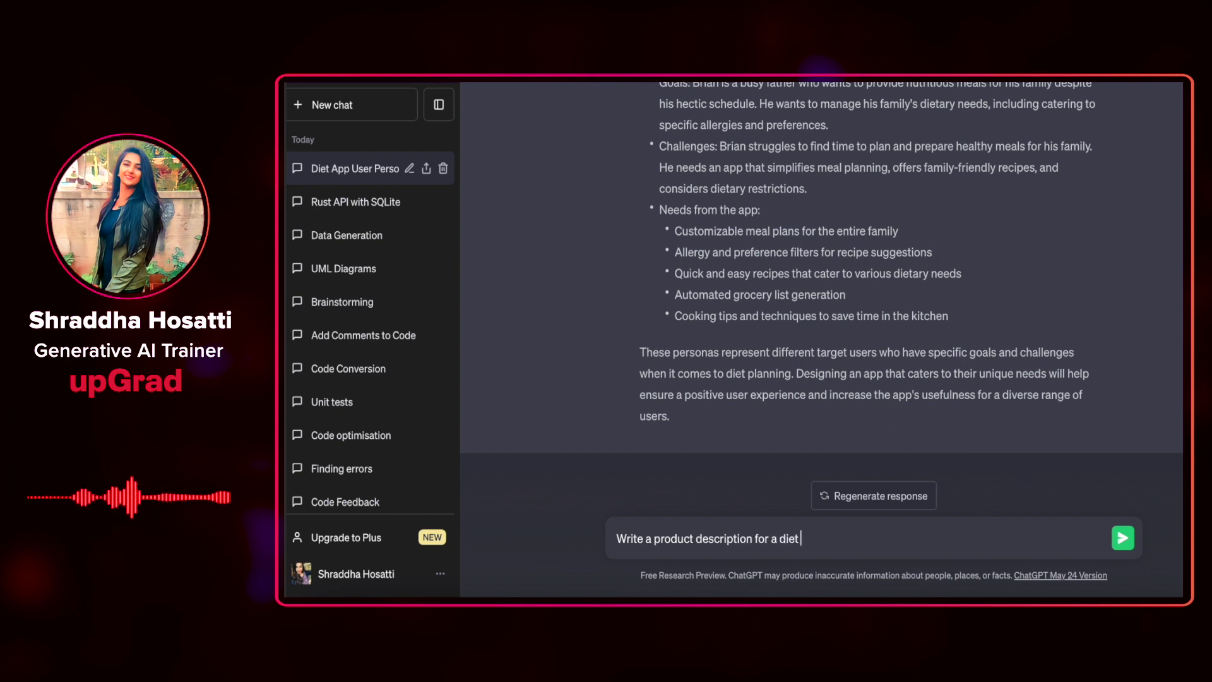
pyautogui.write('planning appl')
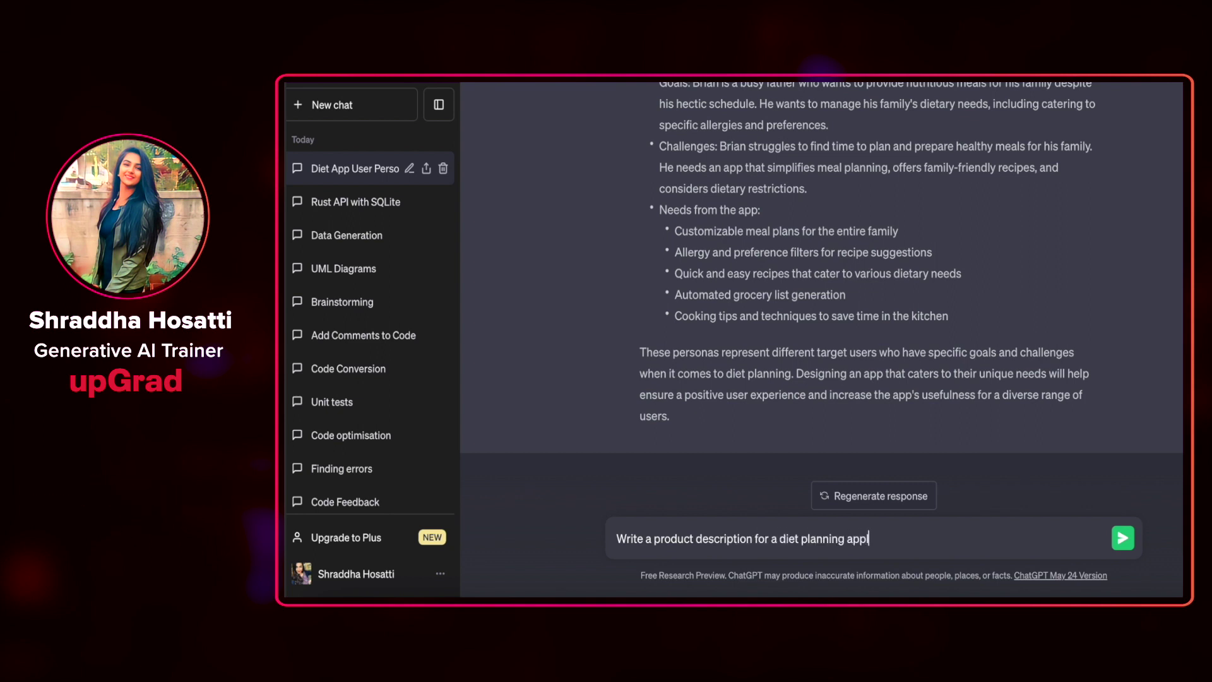
pyautogui.write('ication with a USP')
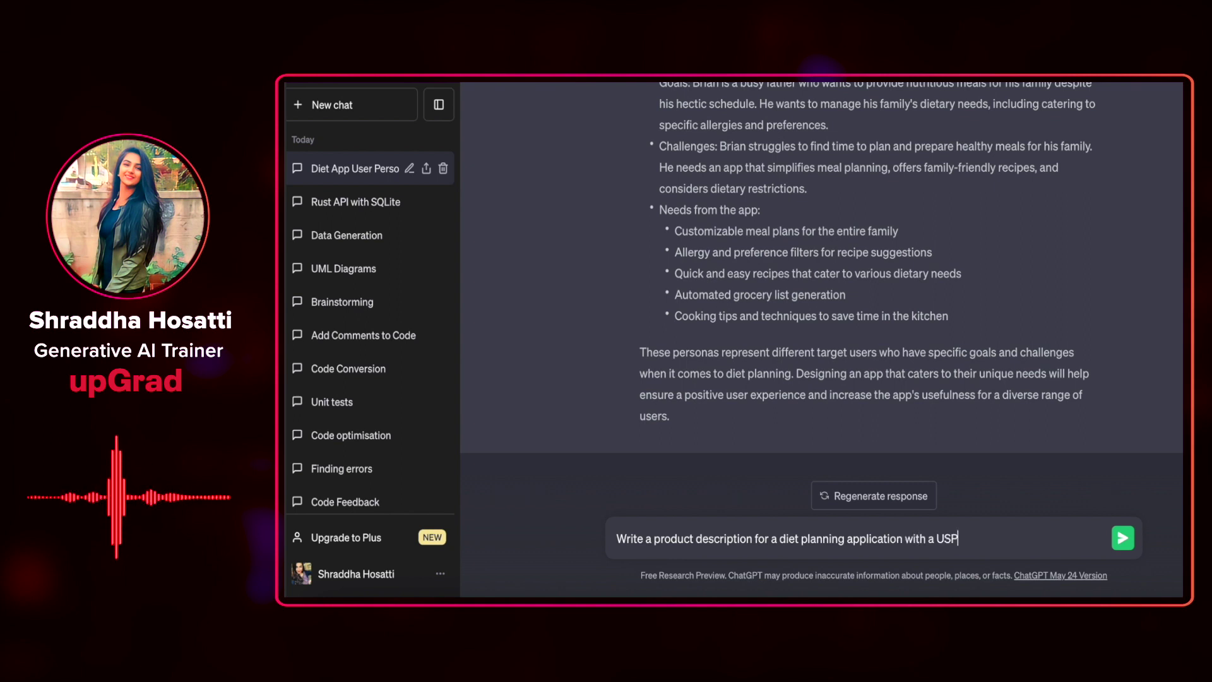
pyautogui.write(' that i has')
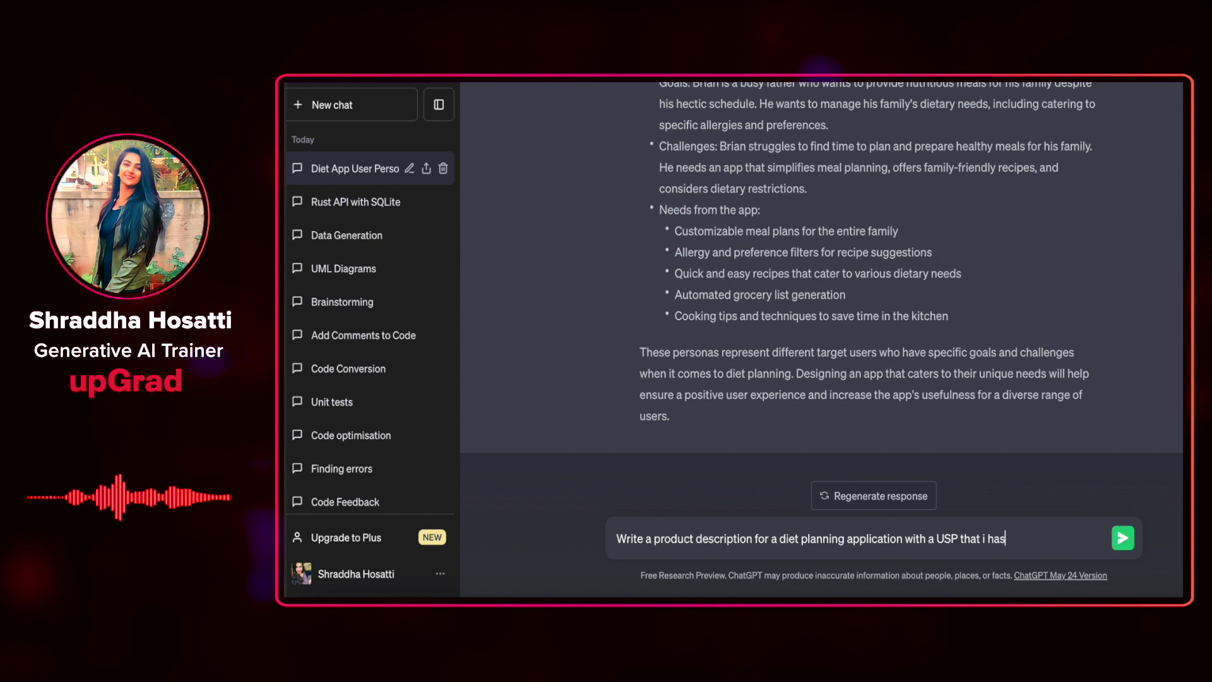
pyautogui.write(' the database ')
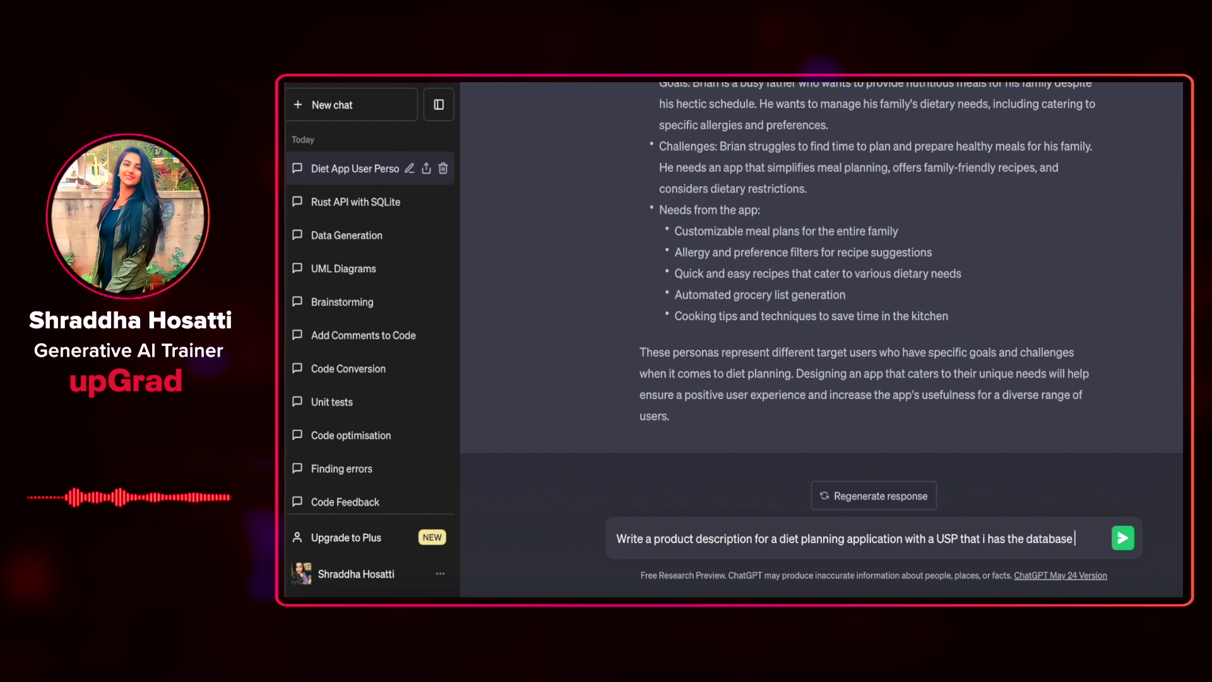
pyautogui.write('of all the a')
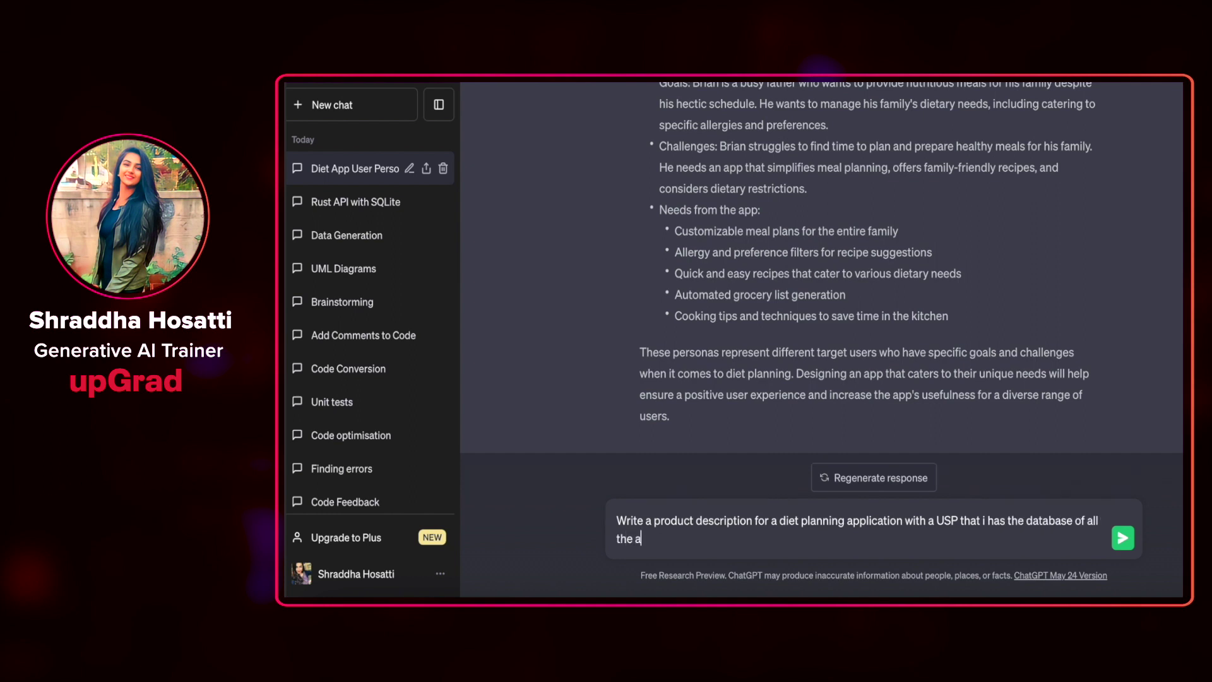
pyautogui.write('vailable indian foods')
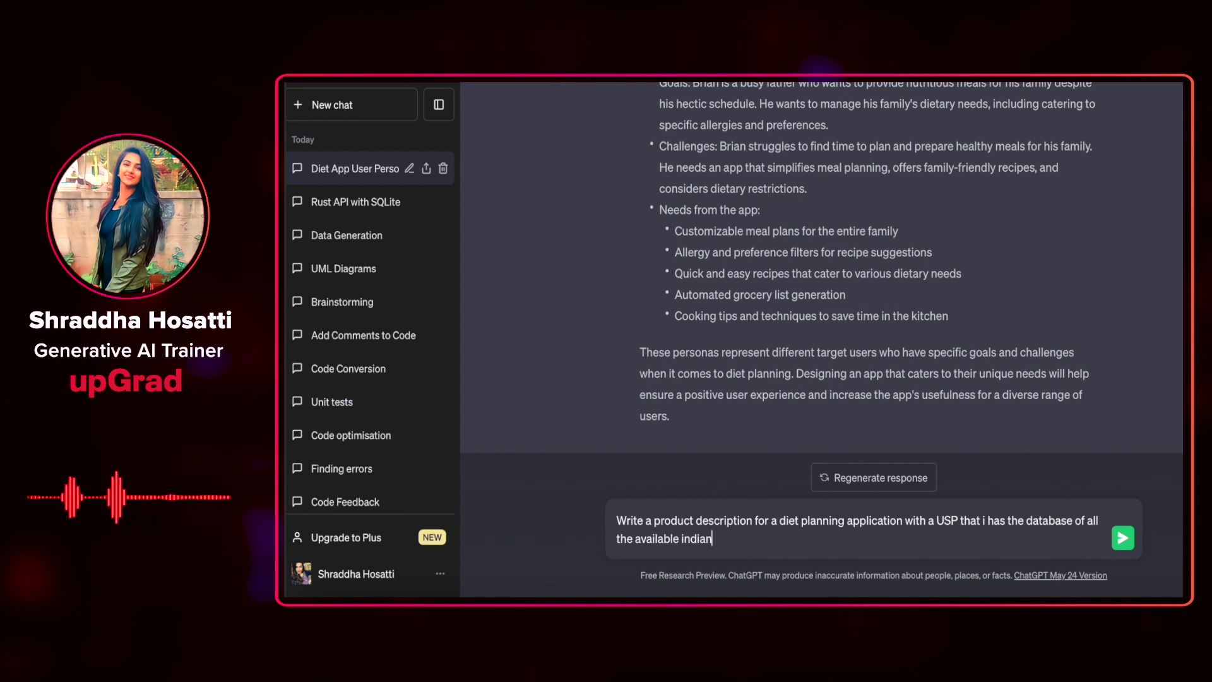
pyautogui.press('Return')
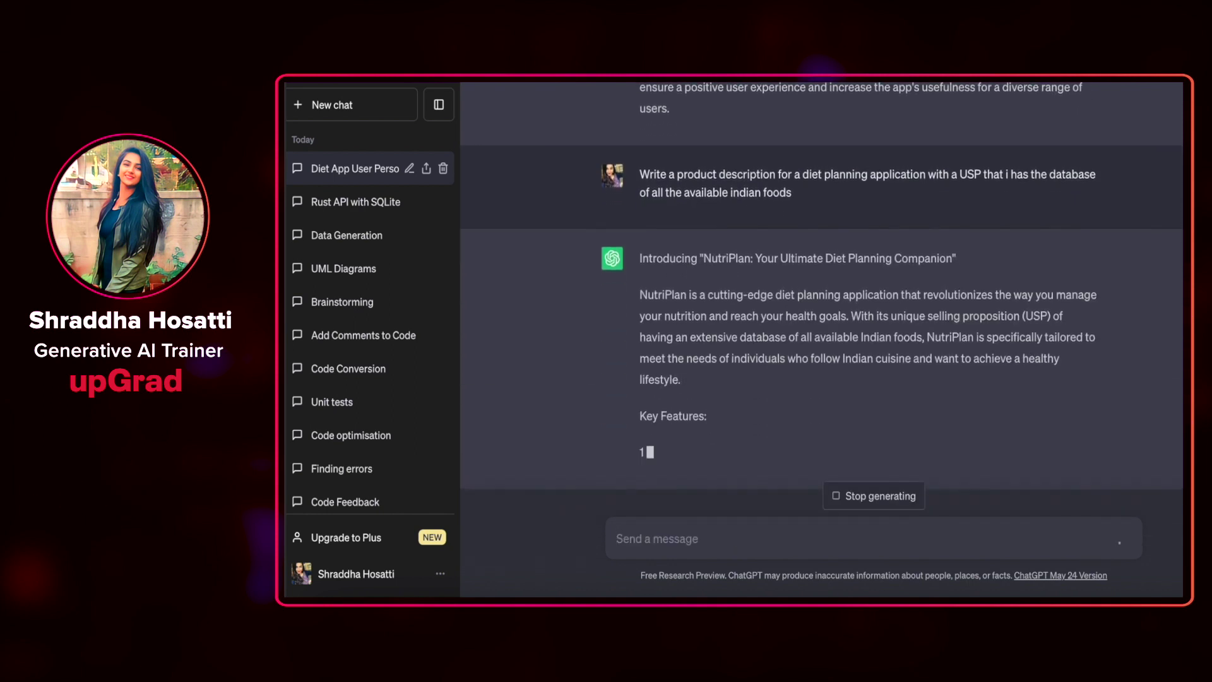
# Scroll through the NutriPlan description's Key Features list as it finishes generating
pyautogui.scroll(5, 800, 353)
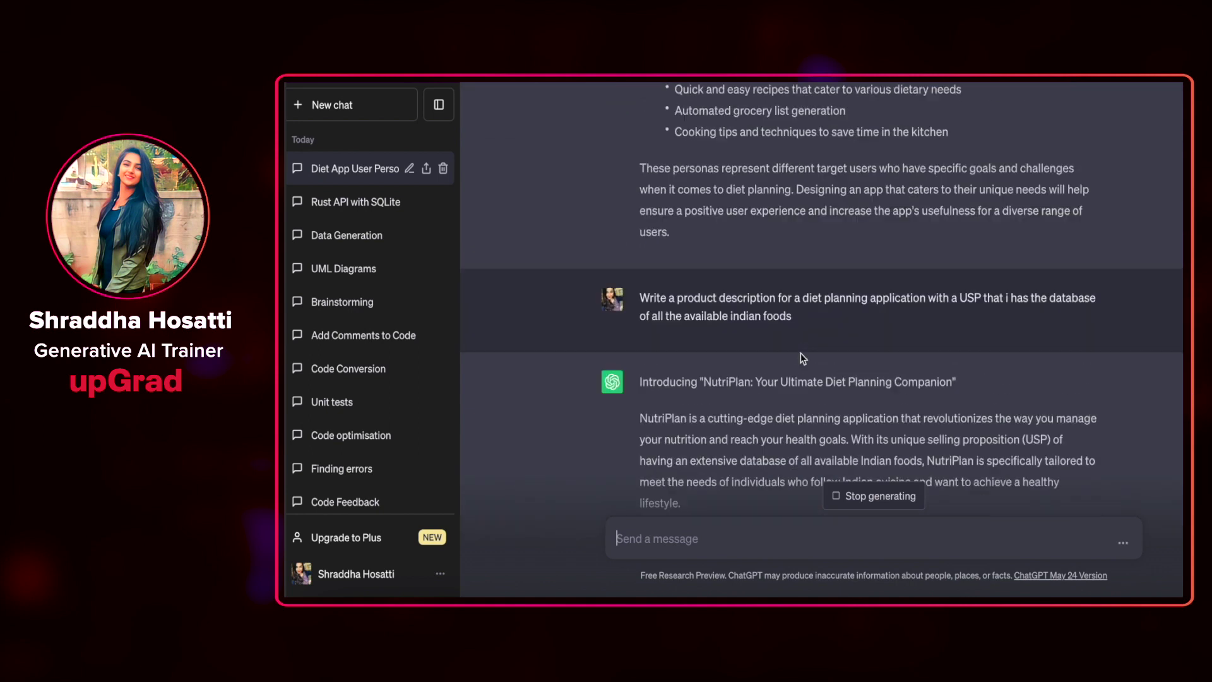
pyautogui.scroll(-2, 757, 341)
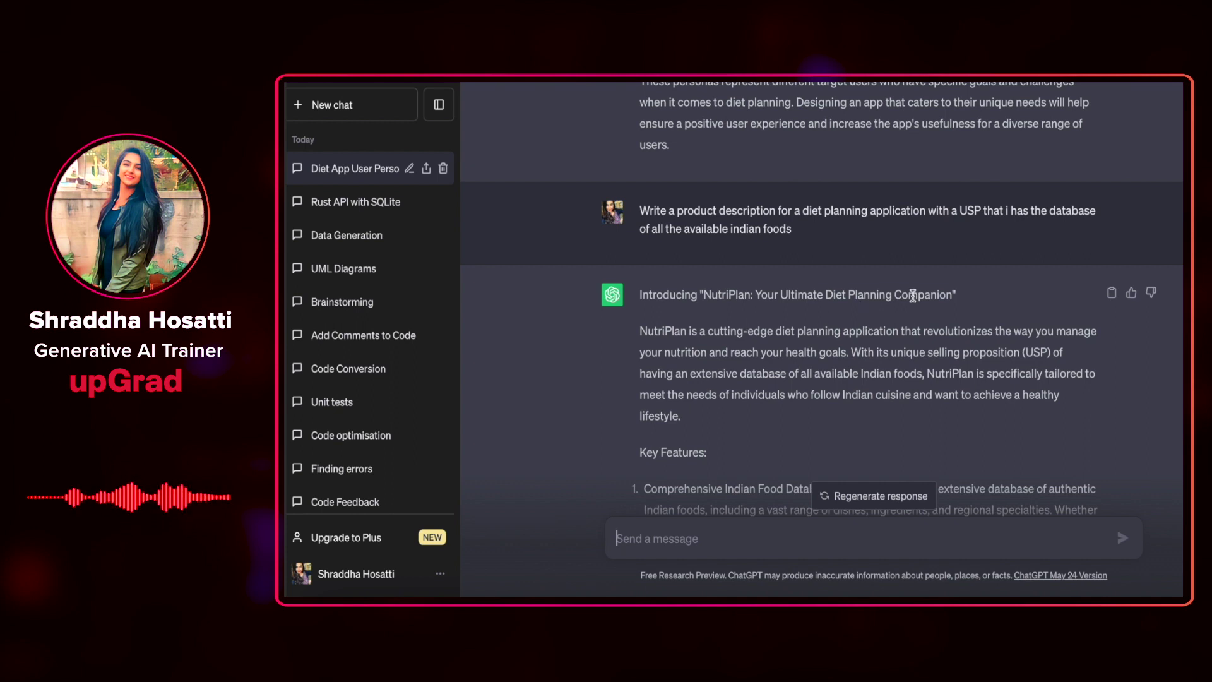
pyautogui.scroll(-1, 842, 366)
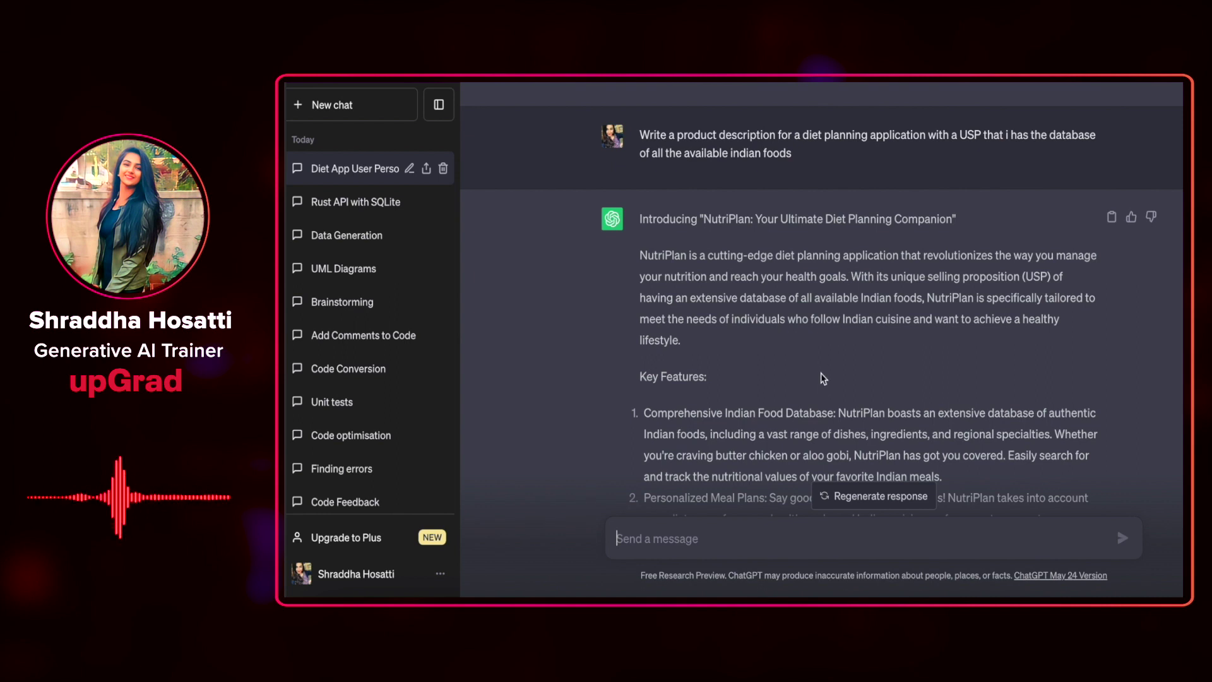
pyautogui.scroll(-1, 820, 332)
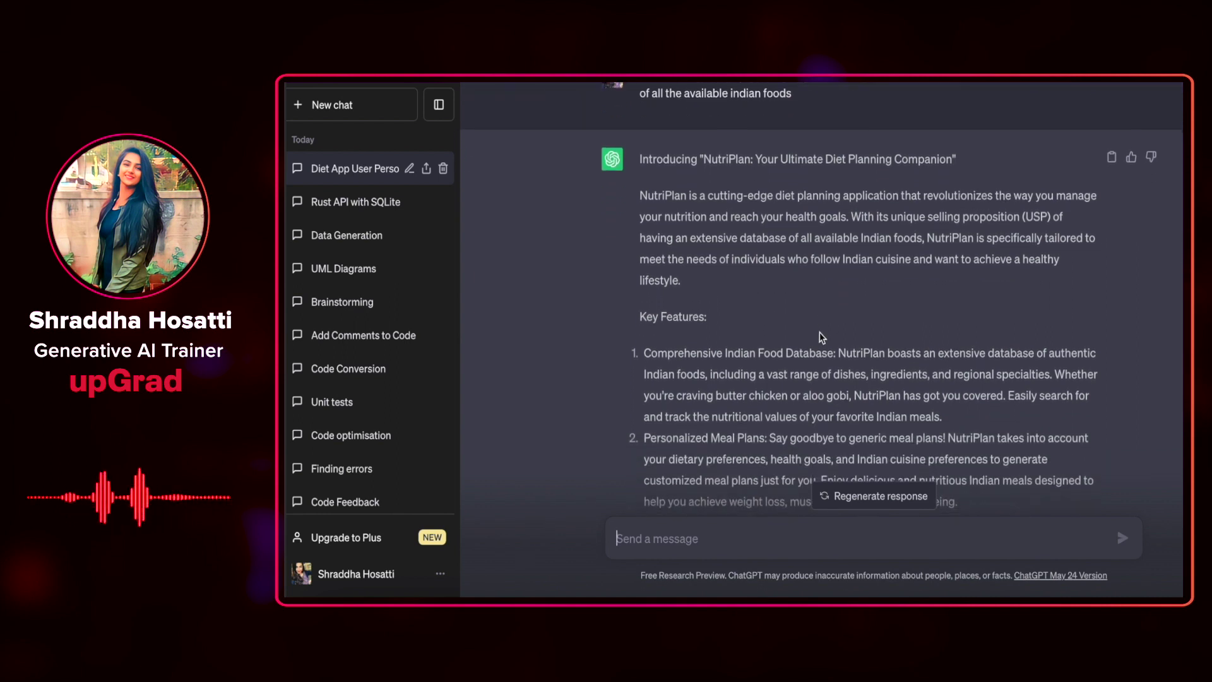
pyautogui.scroll(-3, 820, 332)
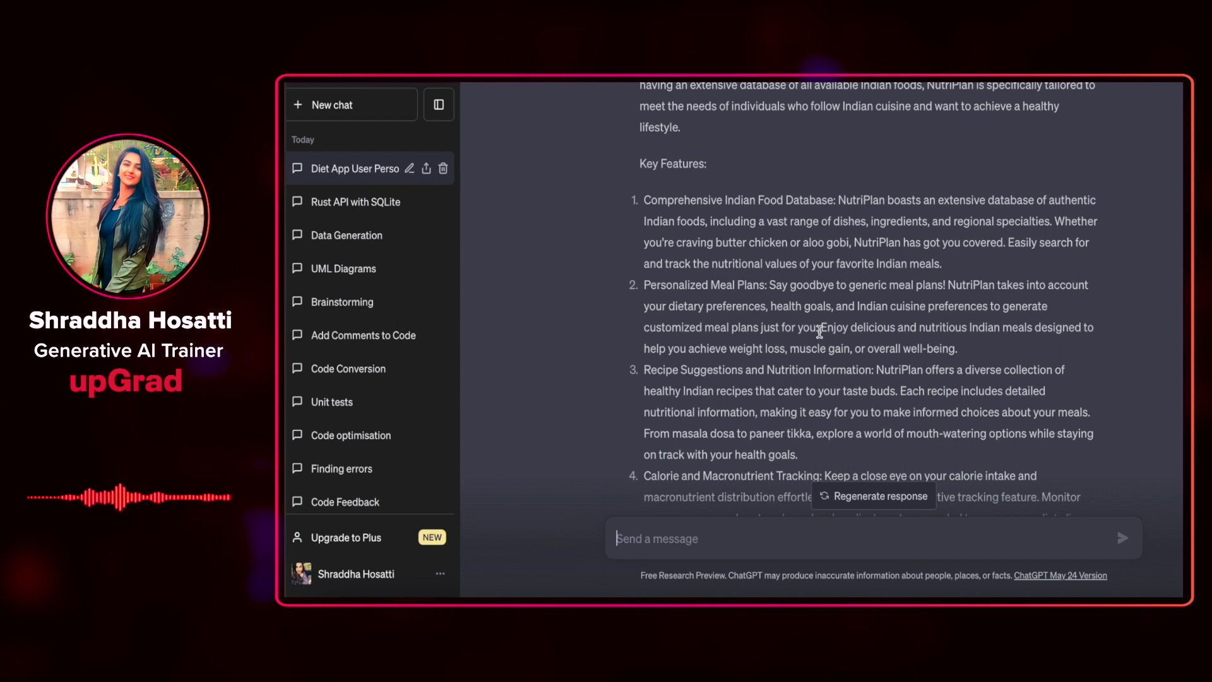
pyautogui.scroll(-1, 819, 332)
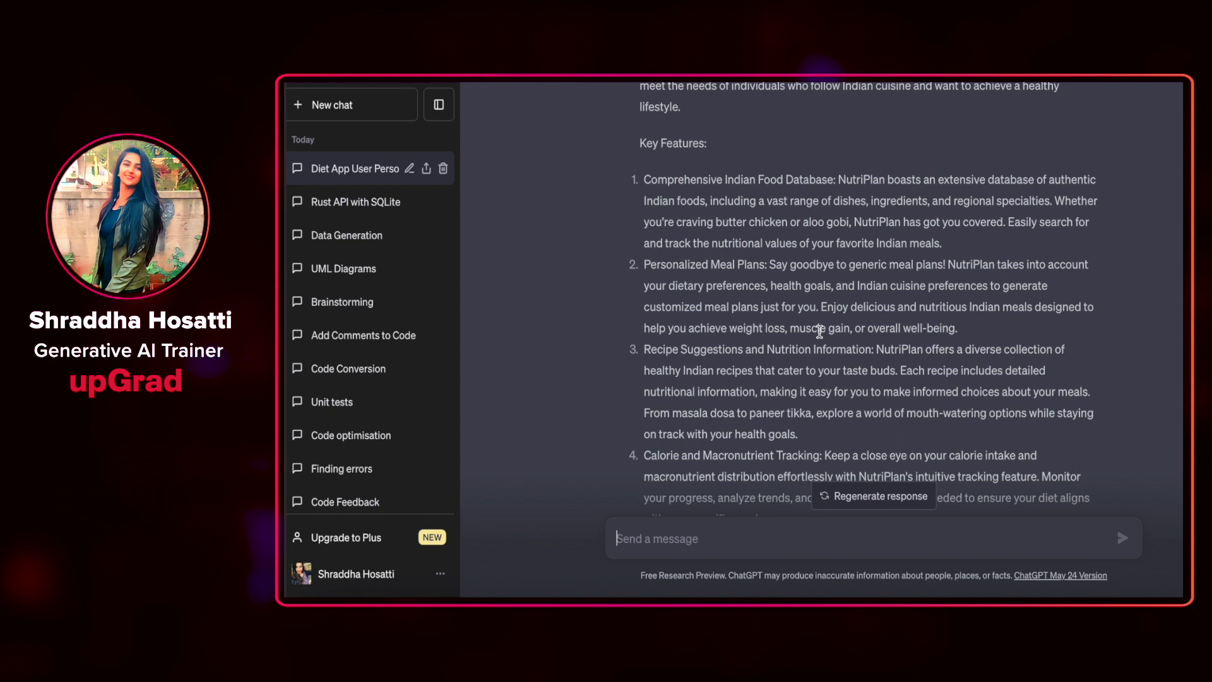
pyautogui.scroll(-1, 819, 332)
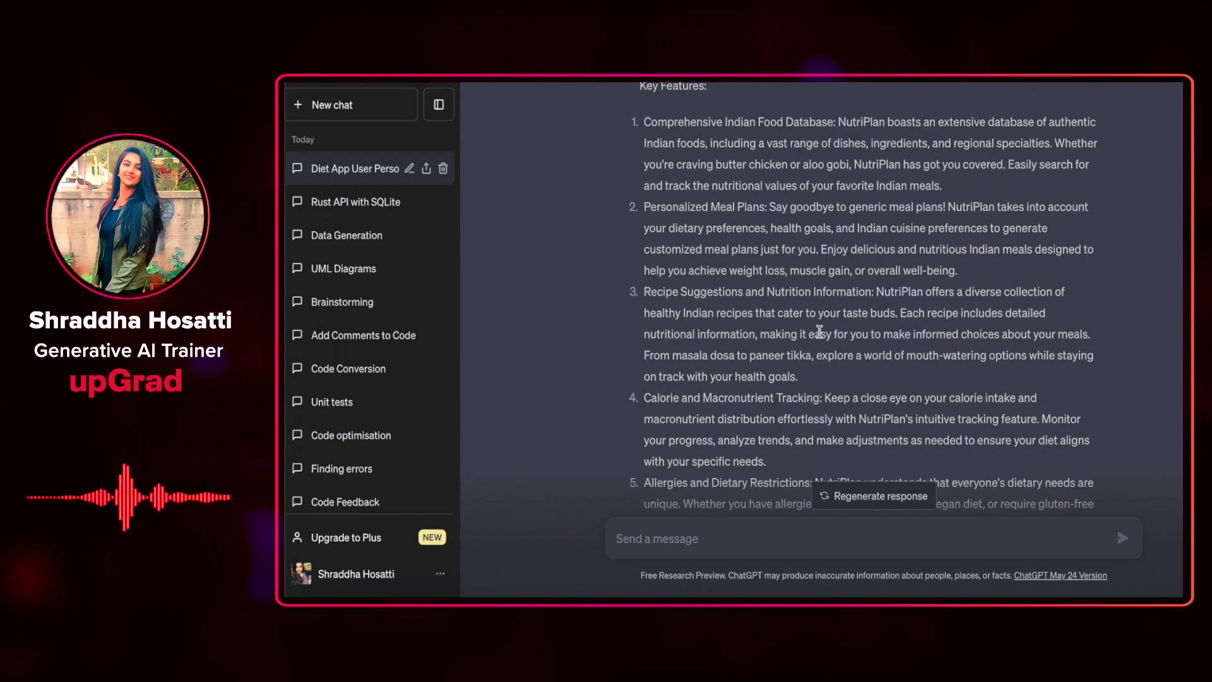
pyautogui.scroll(-3, 820, 332)
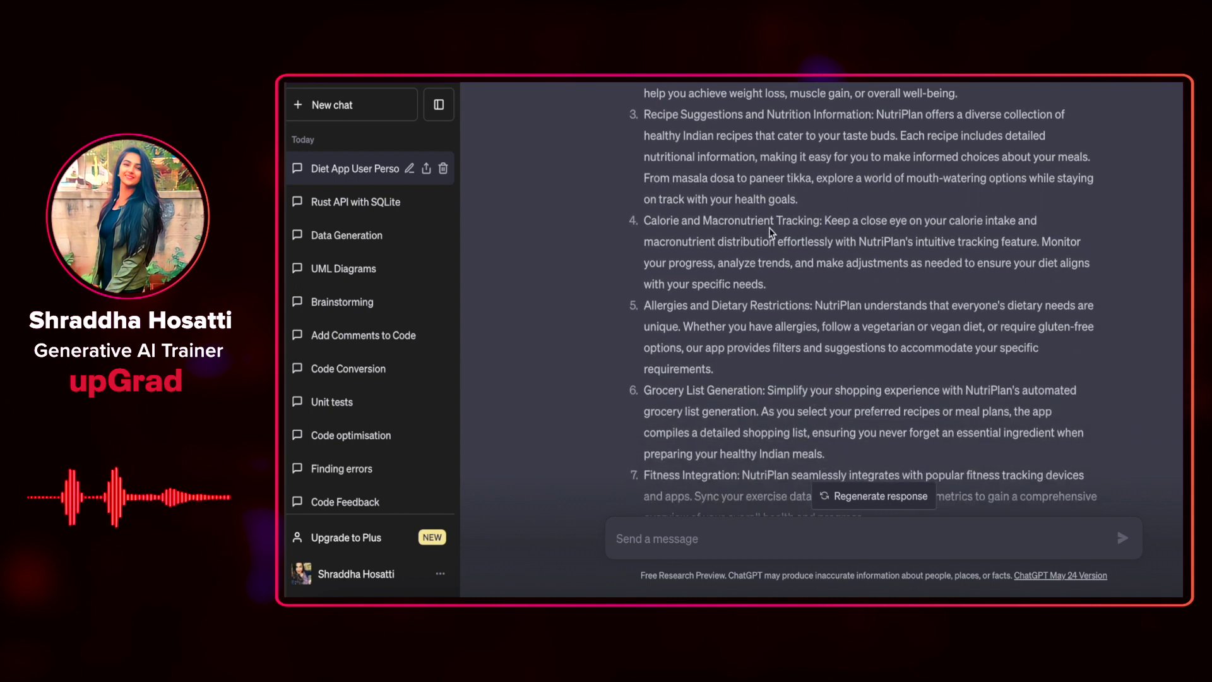
# Highlight the Allergies, Grocery List Generation and Fitness Integration headings and 'fitness metrics' while reading
pyautogui.moveTo(639, 305); pyautogui.dragTo(812, 298)
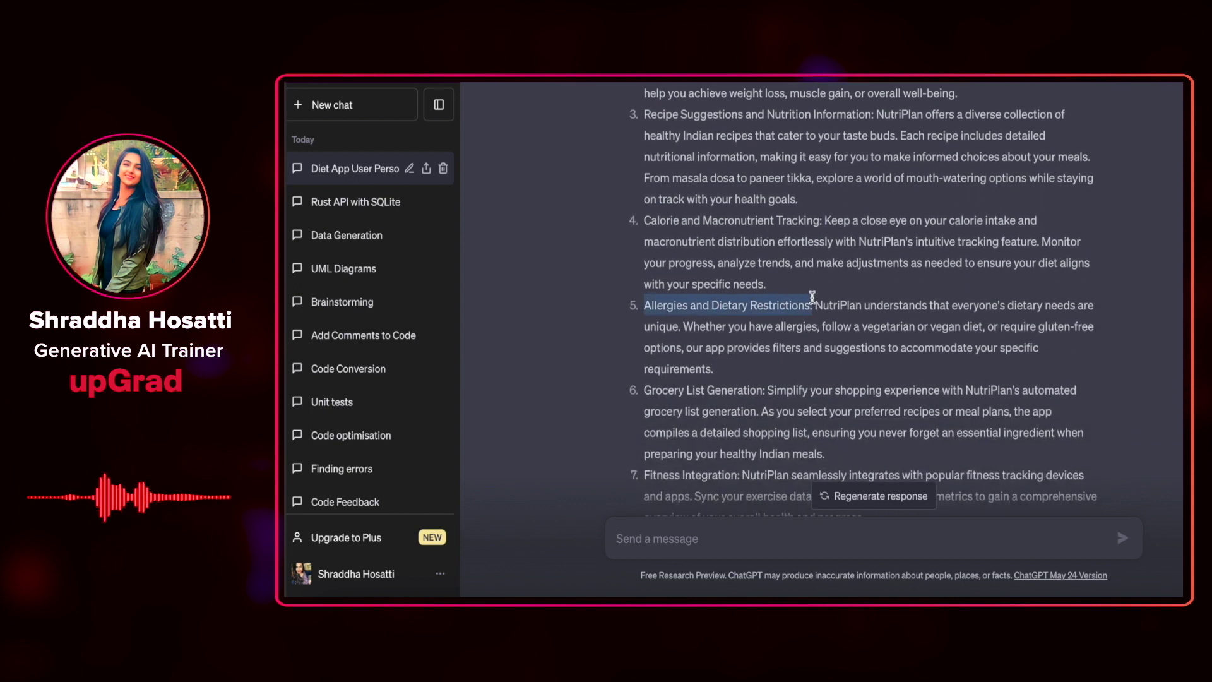
pyautogui.click(822, 346)
pyautogui.scroll(-3, 822, 345)
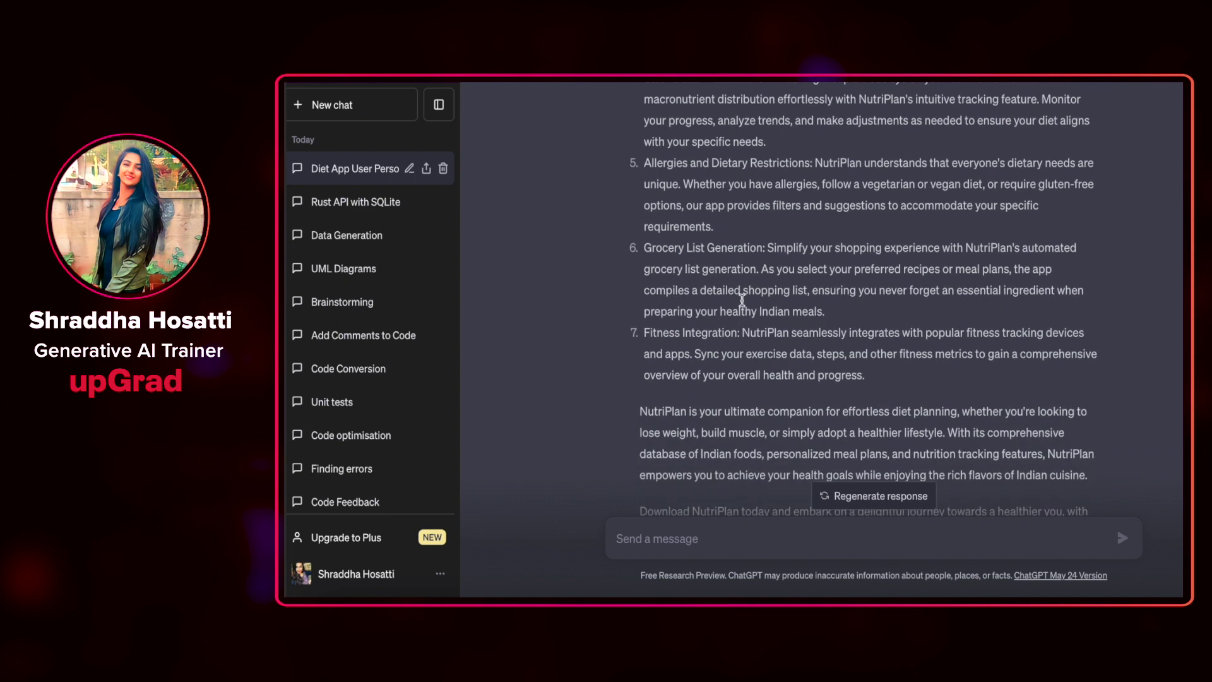
pyautogui.moveTo(642, 247); pyautogui.dragTo(761, 246)
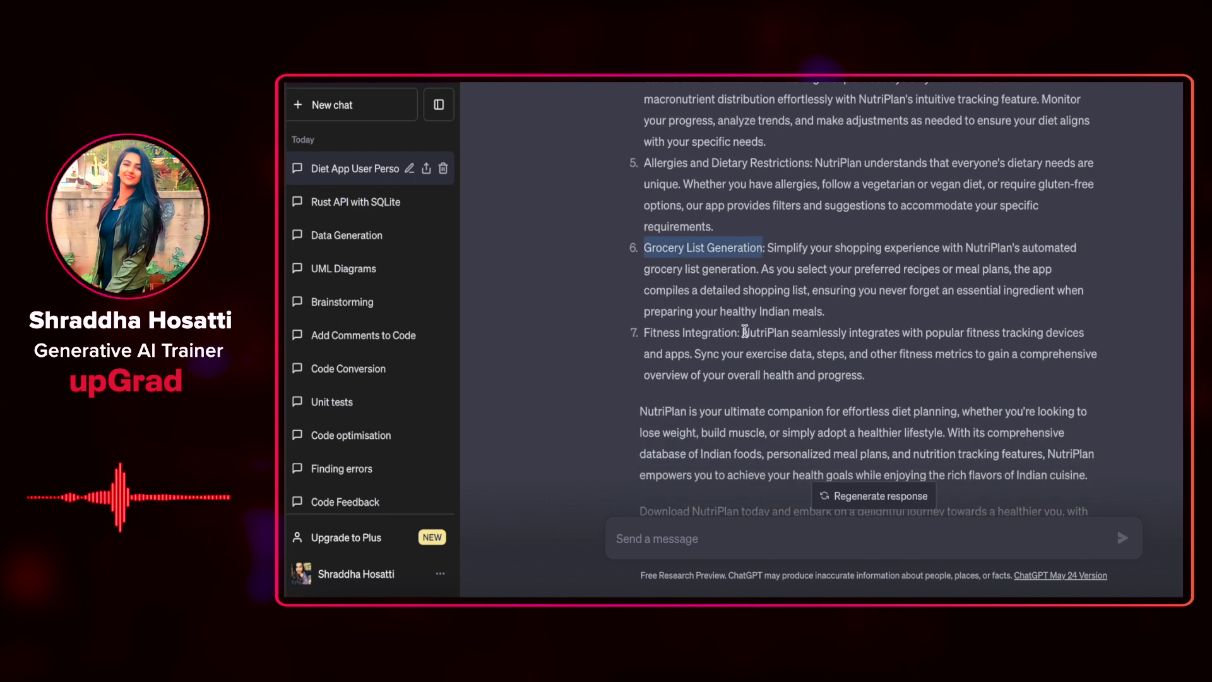
pyautogui.moveTo(745, 332); pyautogui.dragTo(639, 338)
pyautogui.click(808, 346)
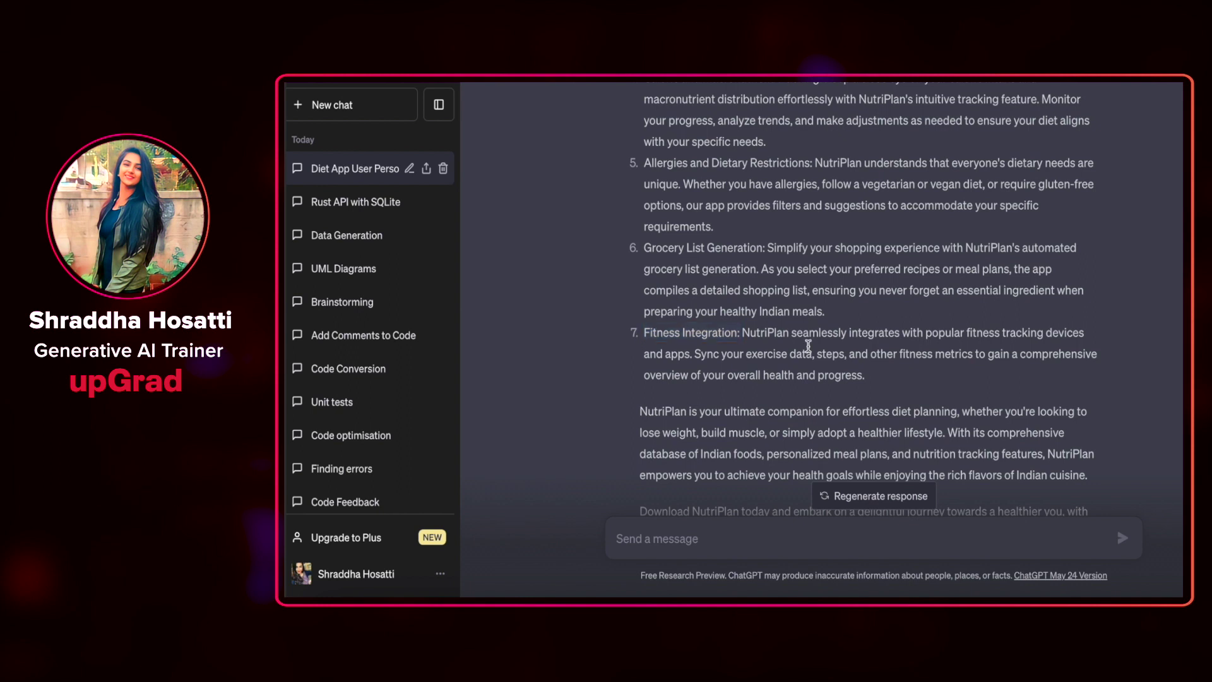
pyautogui.scroll(-2, 867, 332)
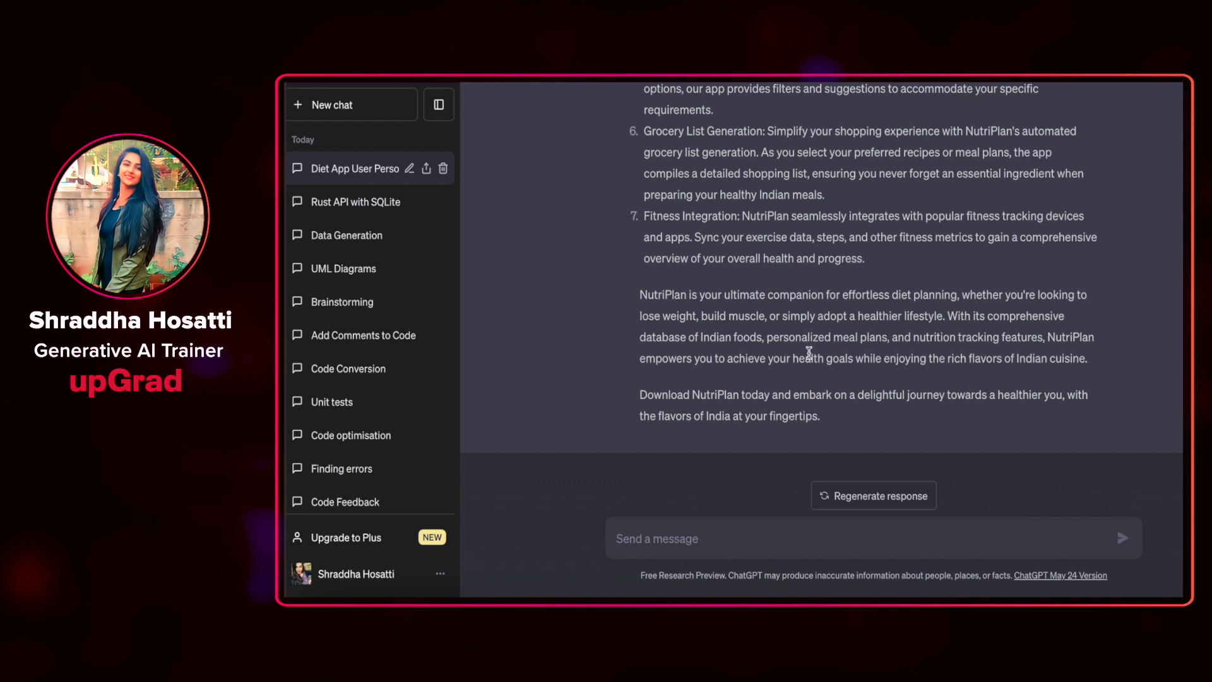
pyautogui.moveTo(902, 238); pyautogui.dragTo(987, 239)
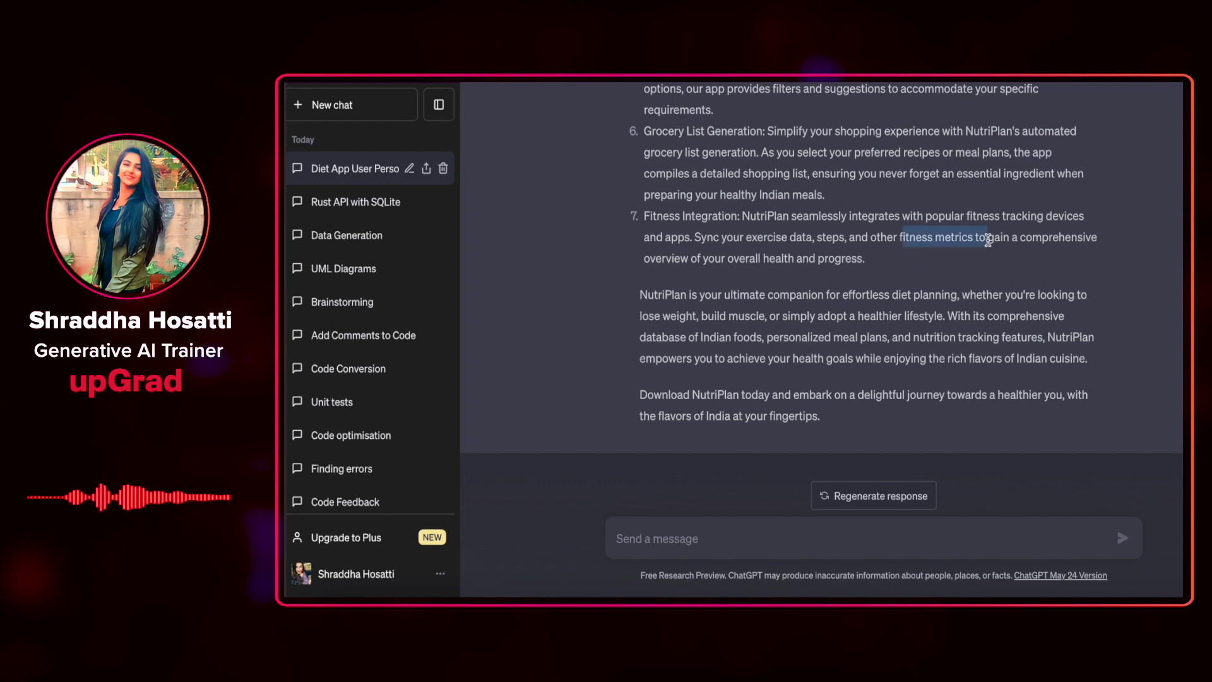
pyautogui.click(986, 239)
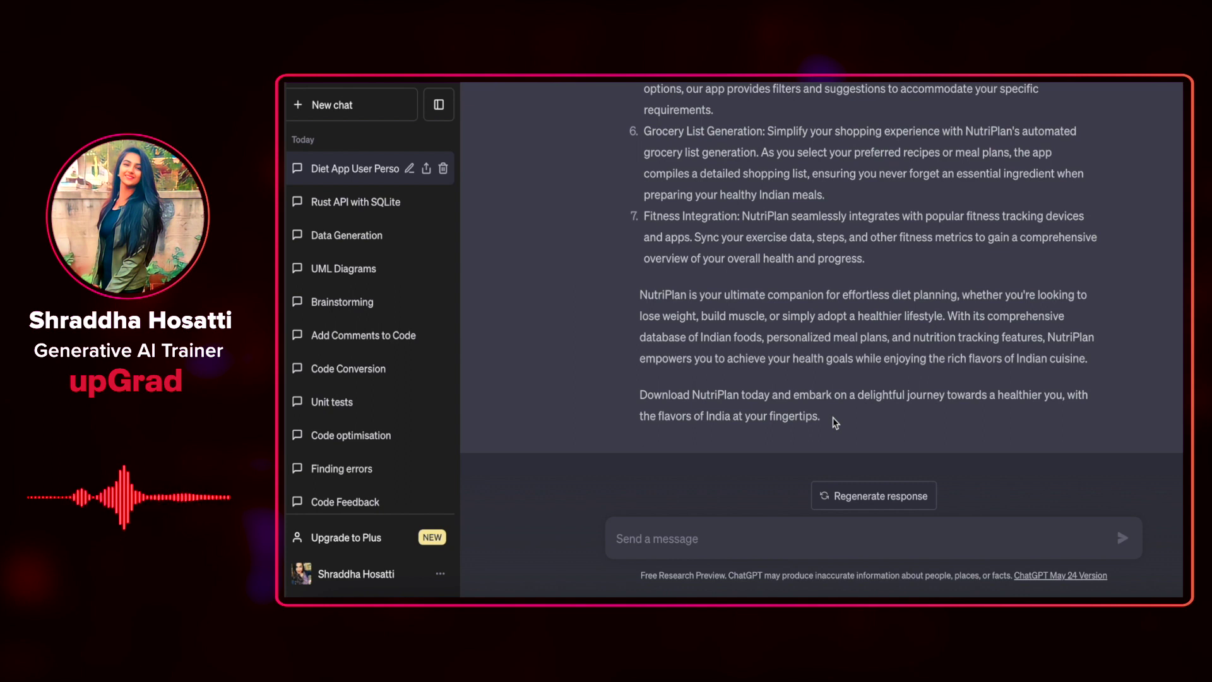
pyautogui.click(707, 539)
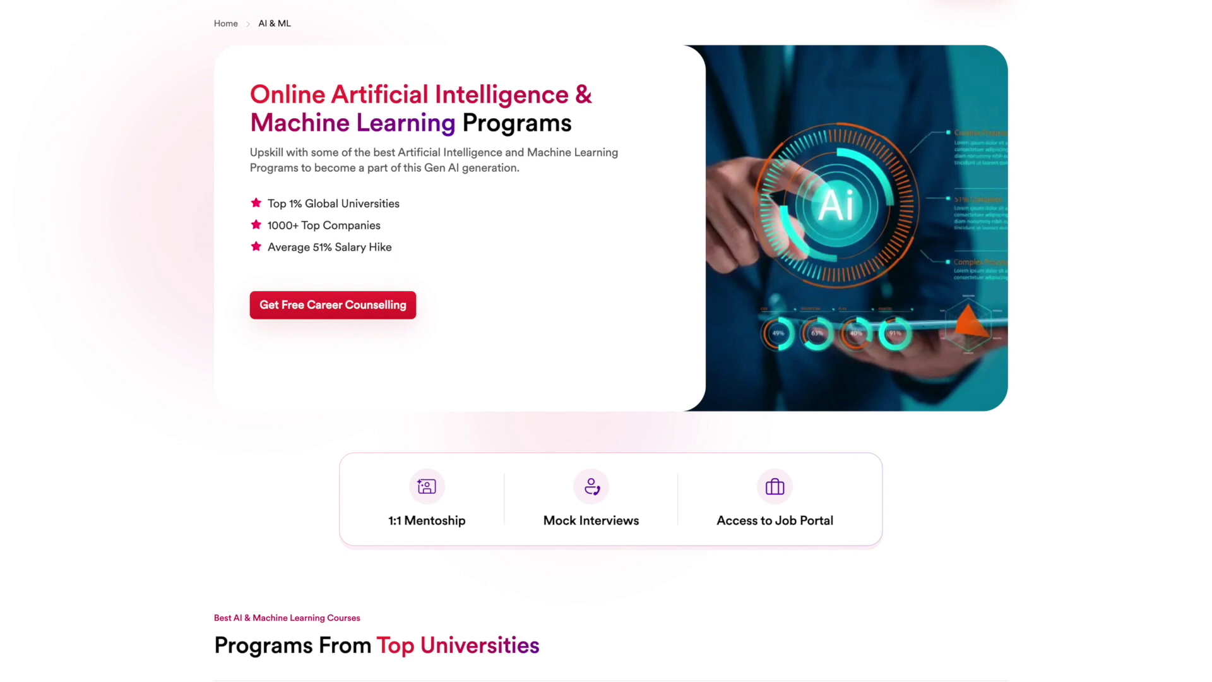
# Scroll the upGrad AI & ML page past the program cards to the accreditation section
pyautogui.scroll(-5, 611, 340)
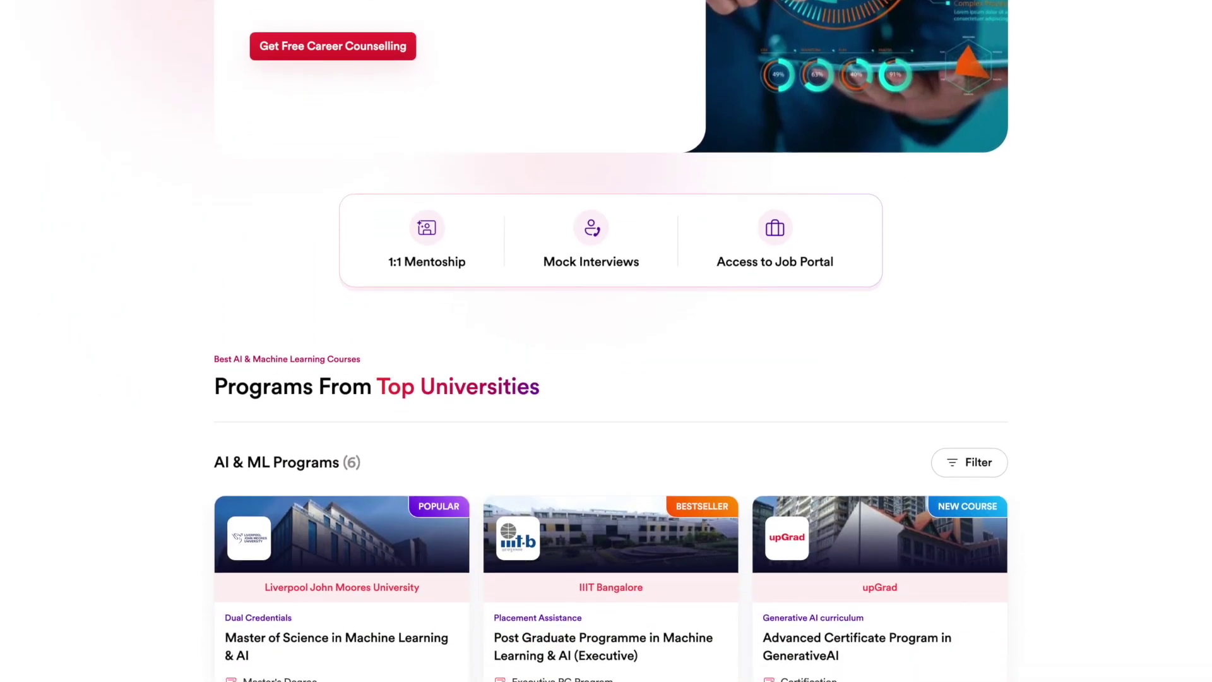
pyautogui.scroll(-4, 611, 341)
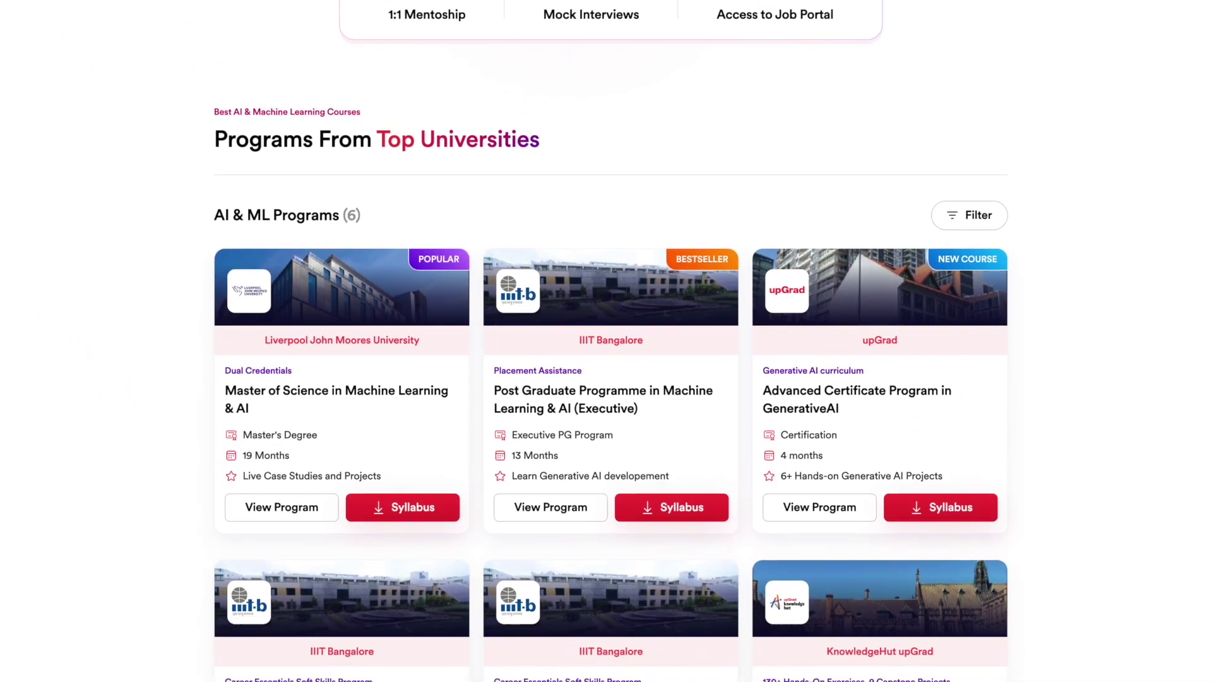
pyautogui.scroll(-6, 611, 340)
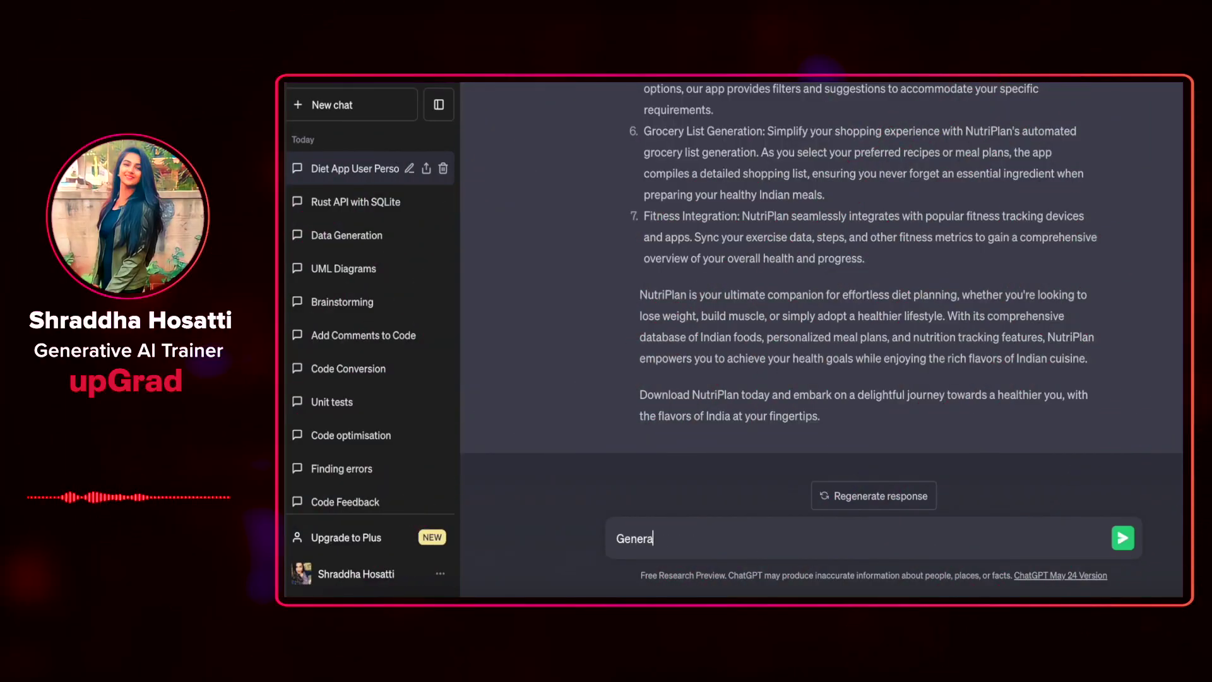
# Send 'Generate design system components for a diet planning application', removing the stray 'a'
pyautogui.write('te a d')
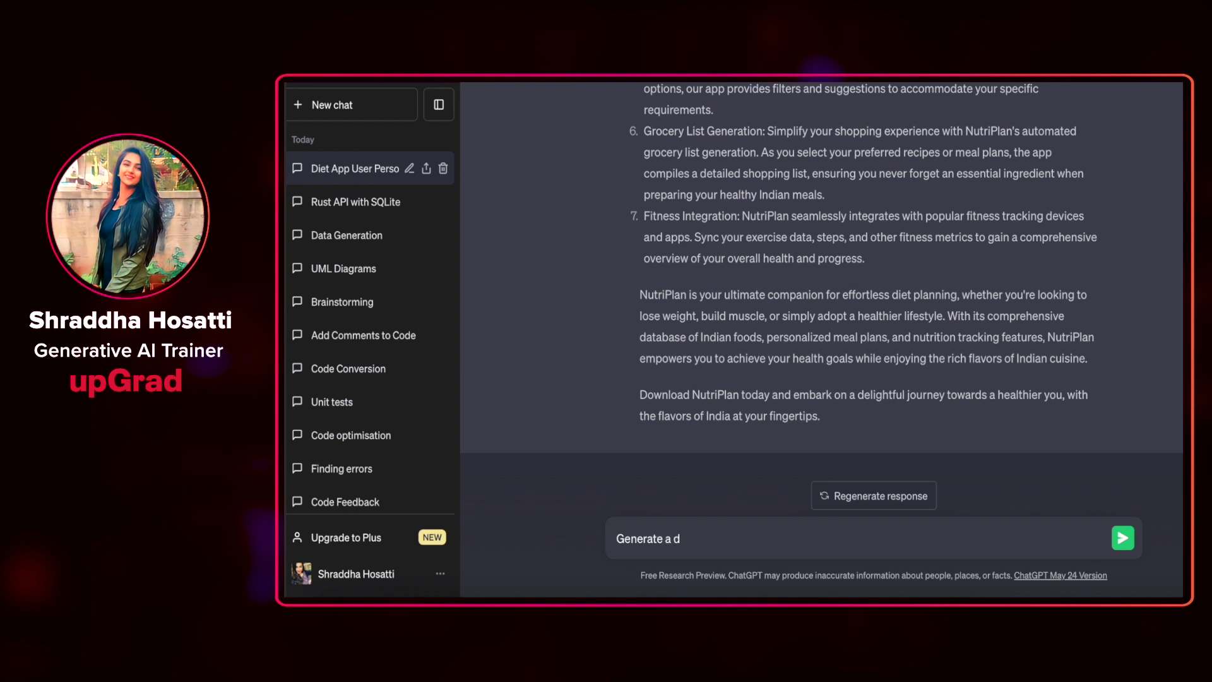
pyautogui.write('esign system components')
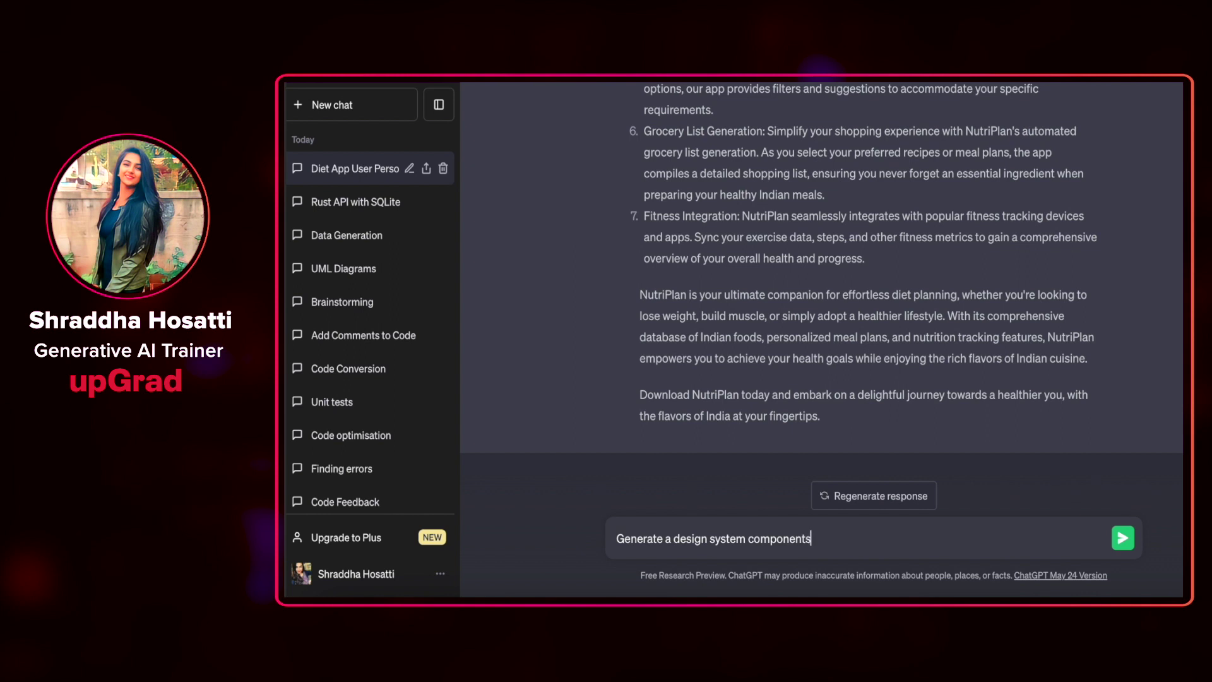
pyautogui.hotkey('ctrl', 'Left')
pyautogui.hotkey('ctrl', 'Left')
pyautogui.hotkey('ctrl', 'Left')
pyautogui.press('BackSpace')
pyautogui.press('BackSpace')
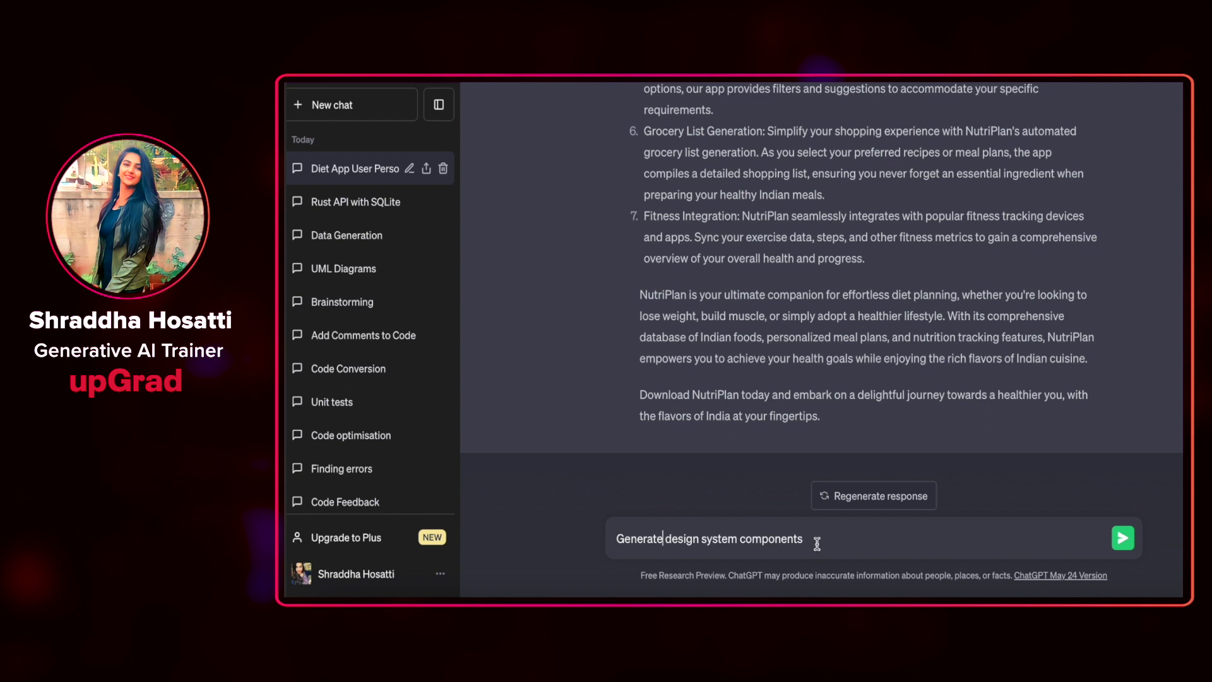
pyautogui.click(817, 543)
pyautogui.write('for a die')
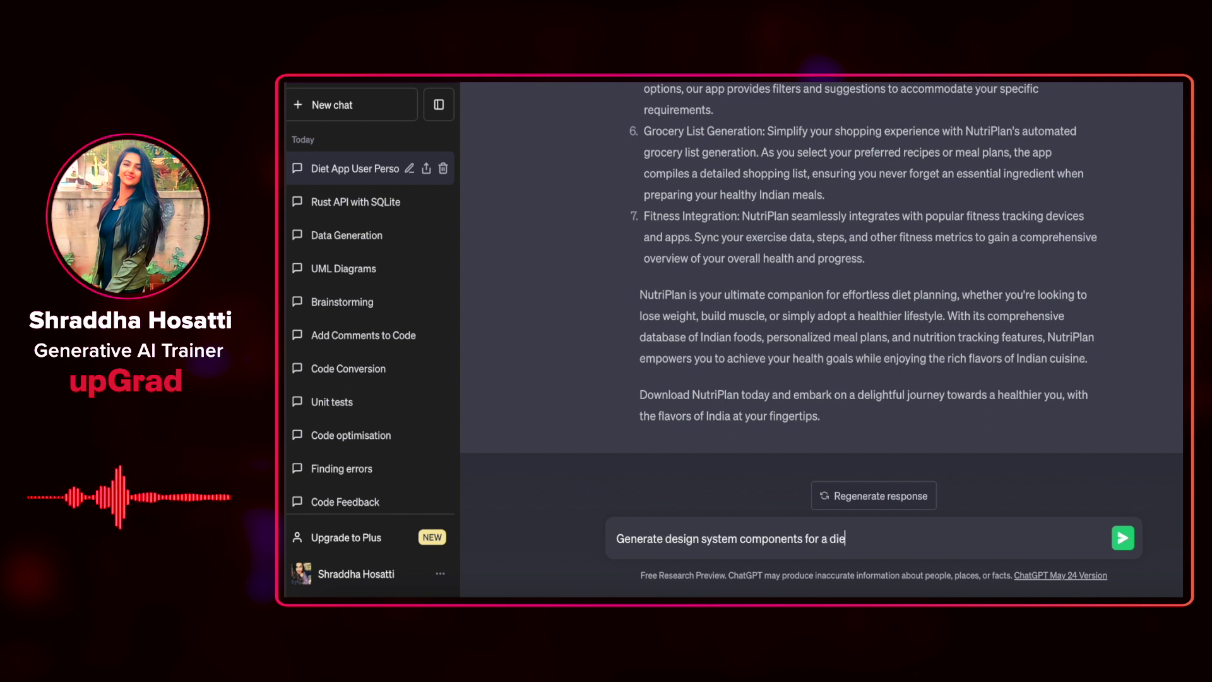
pyautogui.write('t plann')
pyautogui.write('ing ap')
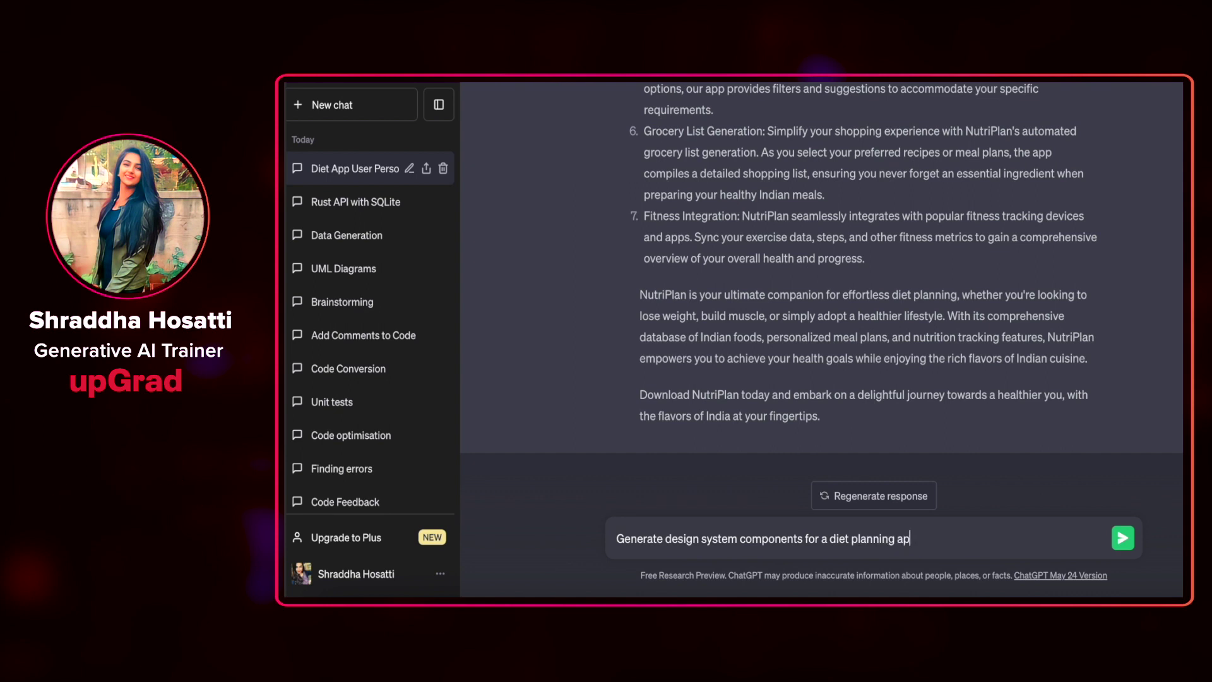
pyautogui.write('plication')
pyautogui.press('Return')
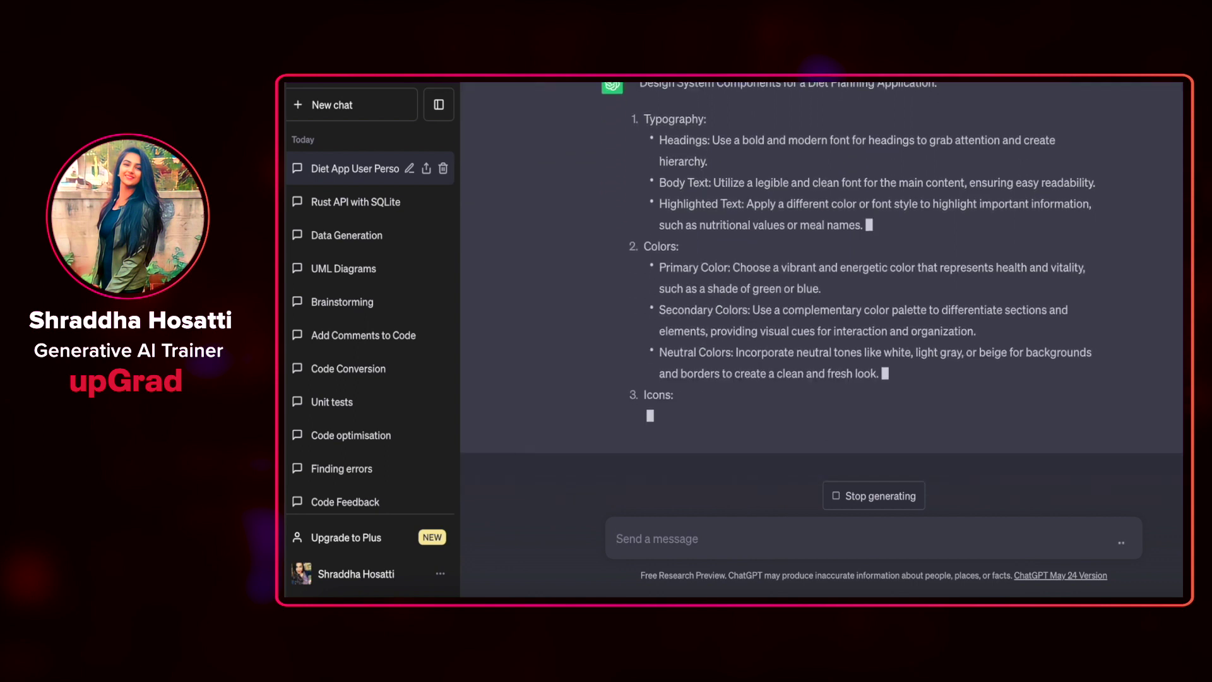
pyautogui.scroll(15, 851, 406)
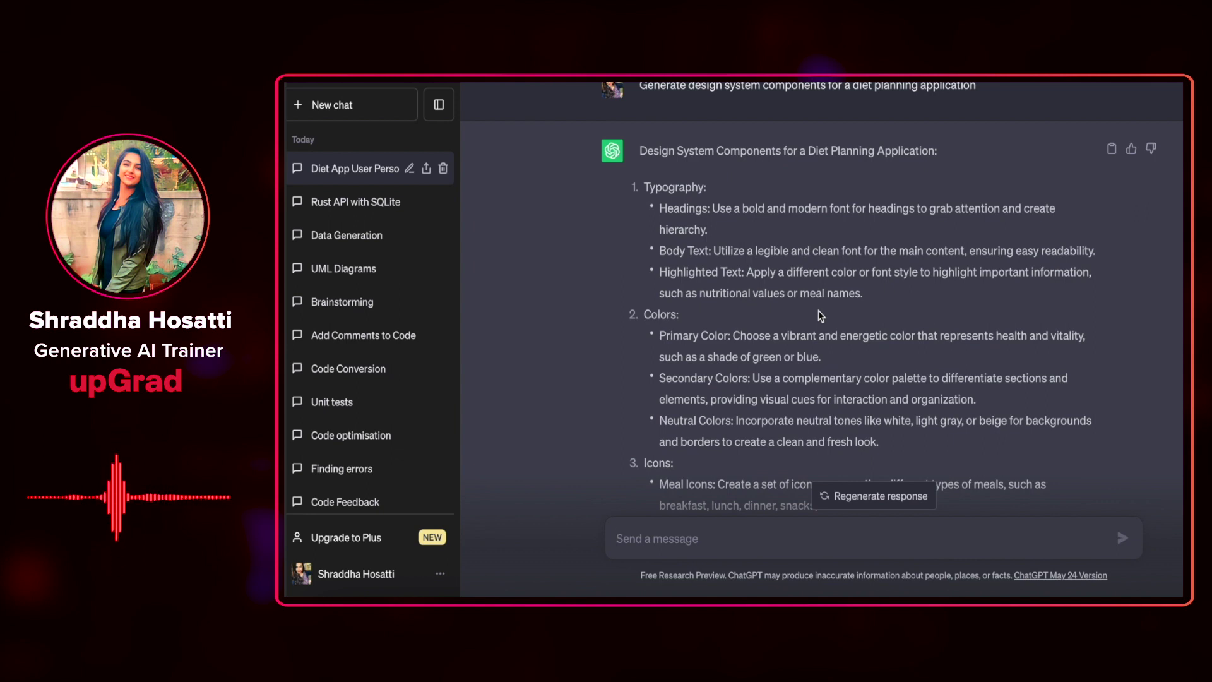
pyautogui.scroll(-5, 821, 316)
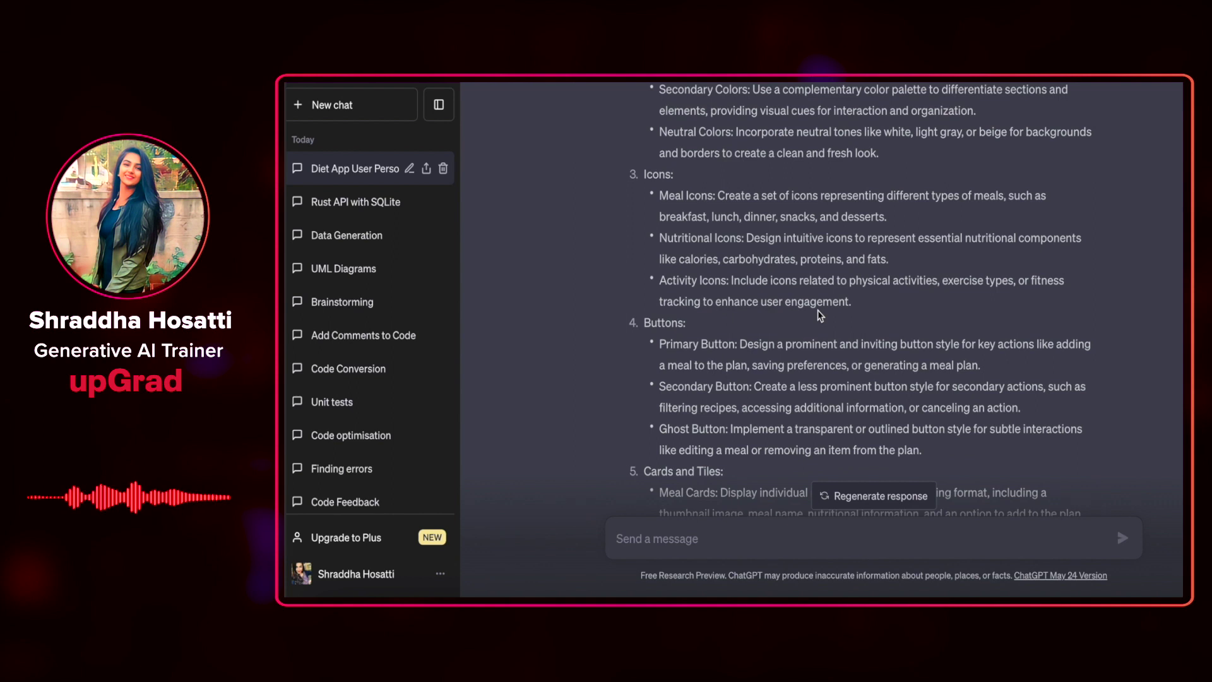
pyautogui.scroll(5, 818, 311)
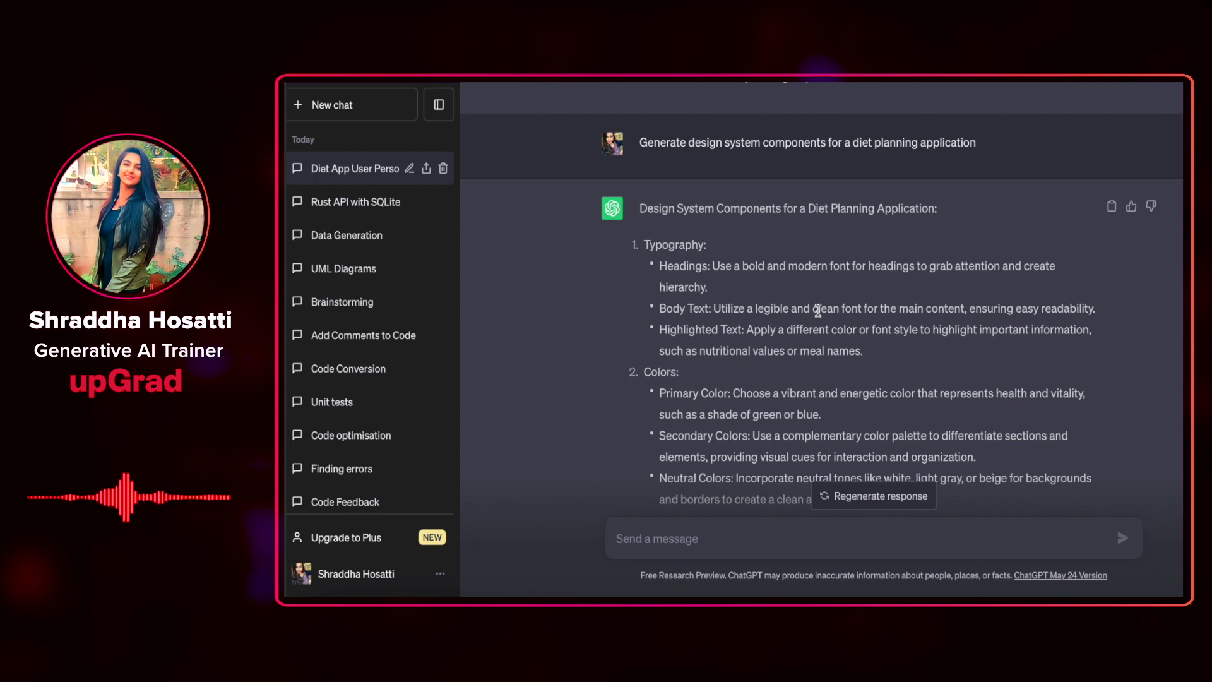
pyautogui.scroll(-1, 818, 311)
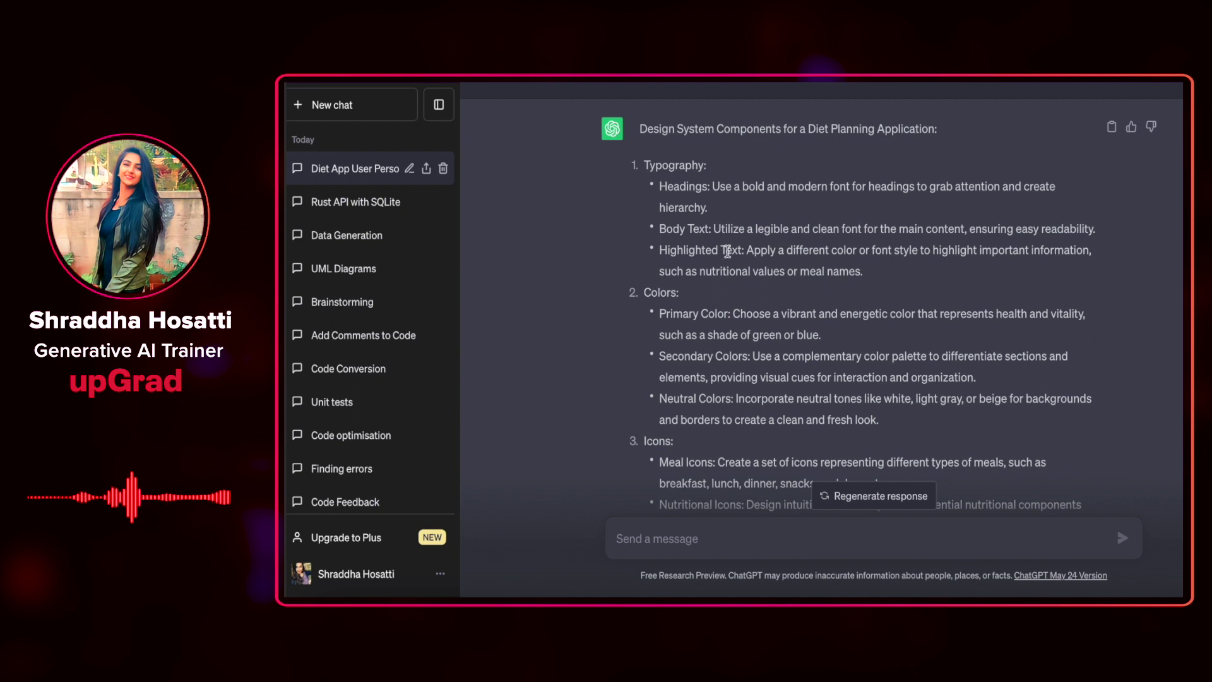
pyautogui.scroll(-1, 625, 406)
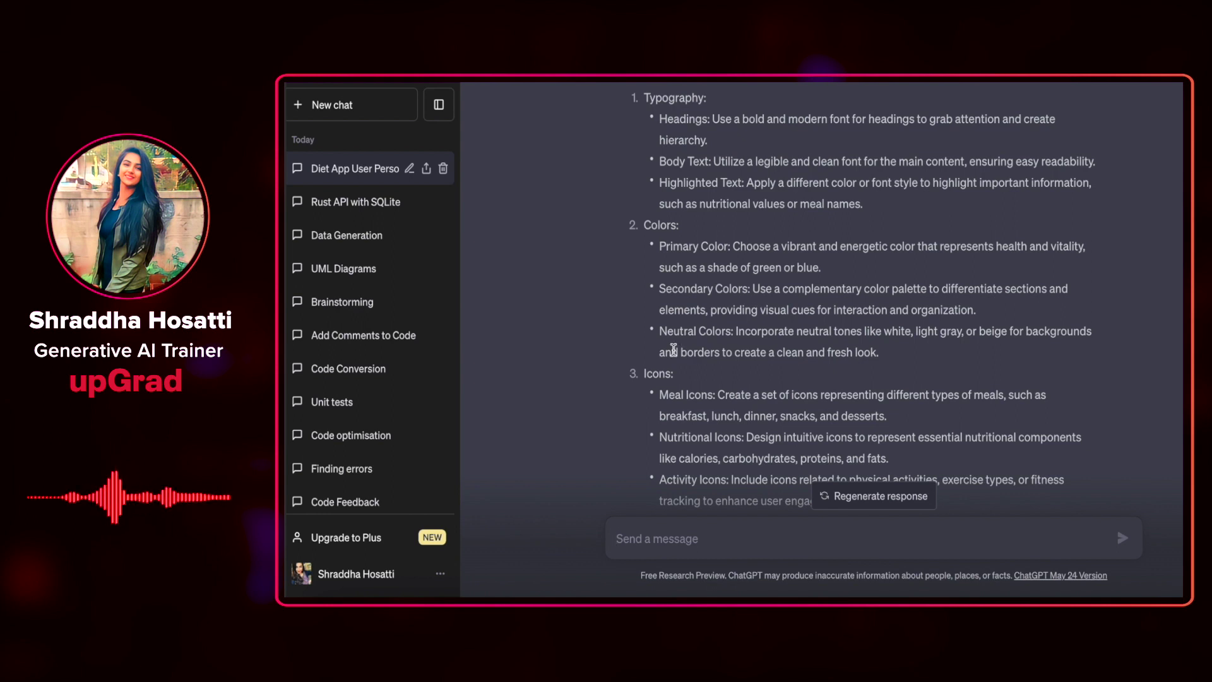
pyautogui.scroll(-3, 742, 342)
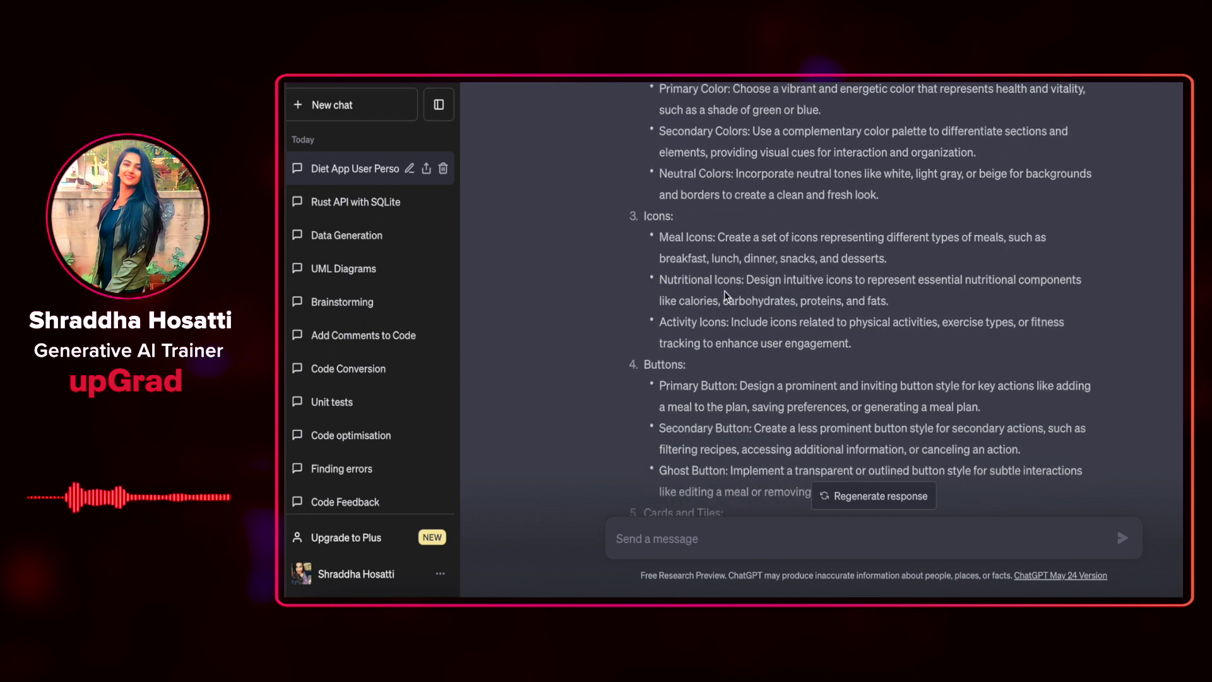
pyautogui.scroll(-2, 841, 369)
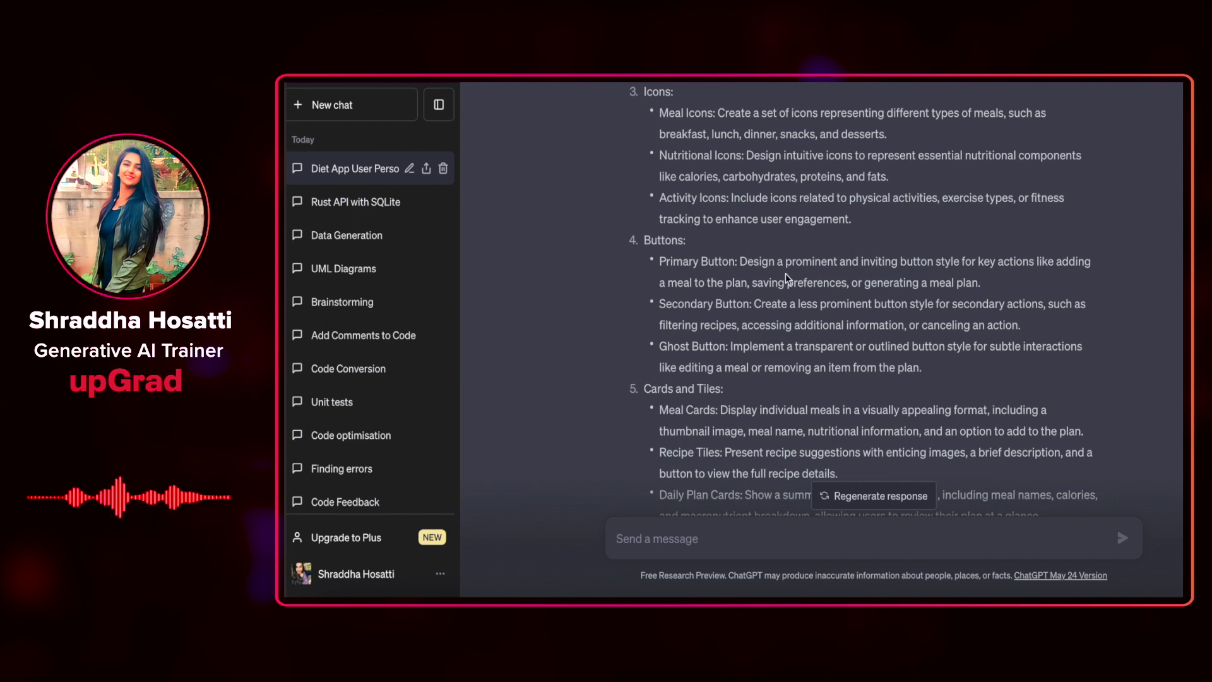
pyautogui.scroll(-1, 785, 279)
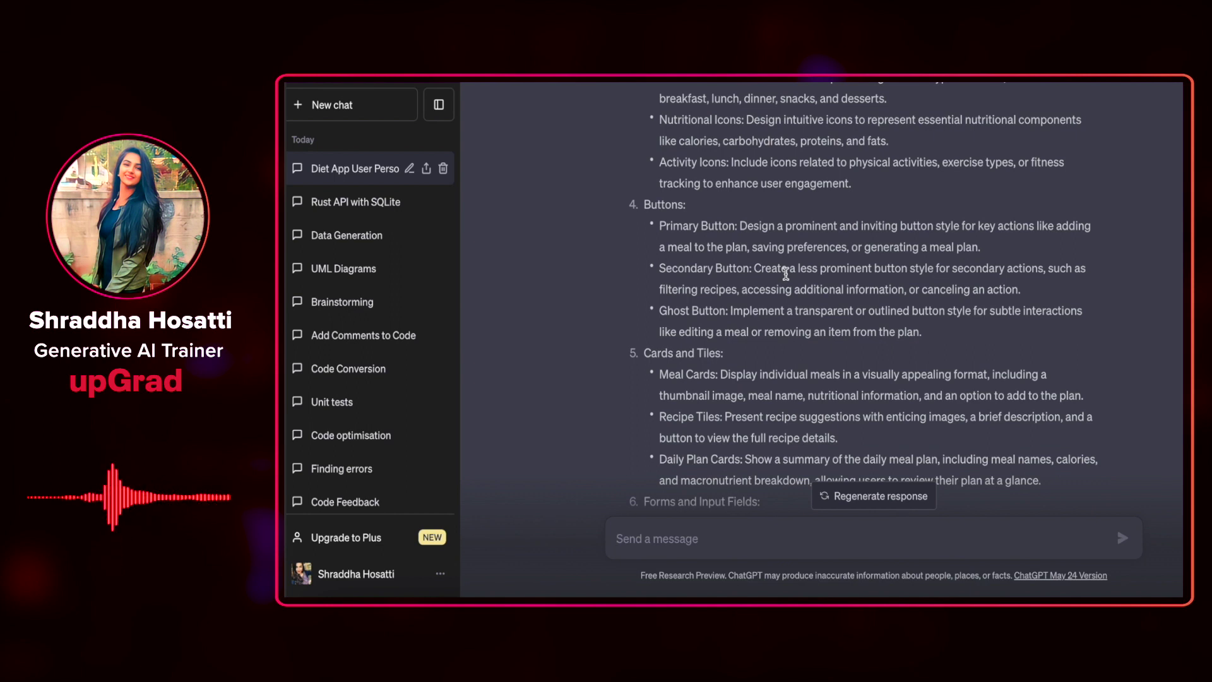
pyautogui.scroll(-2, 785, 274)
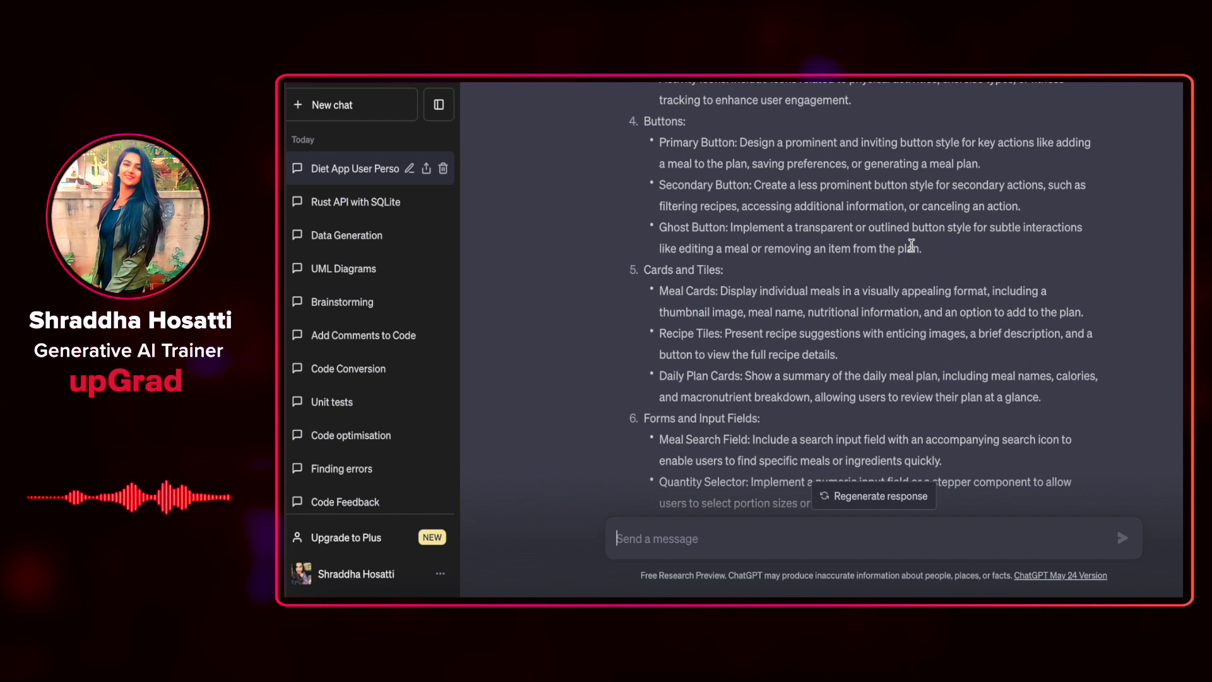
pyautogui.scroll(-2, 910, 244)
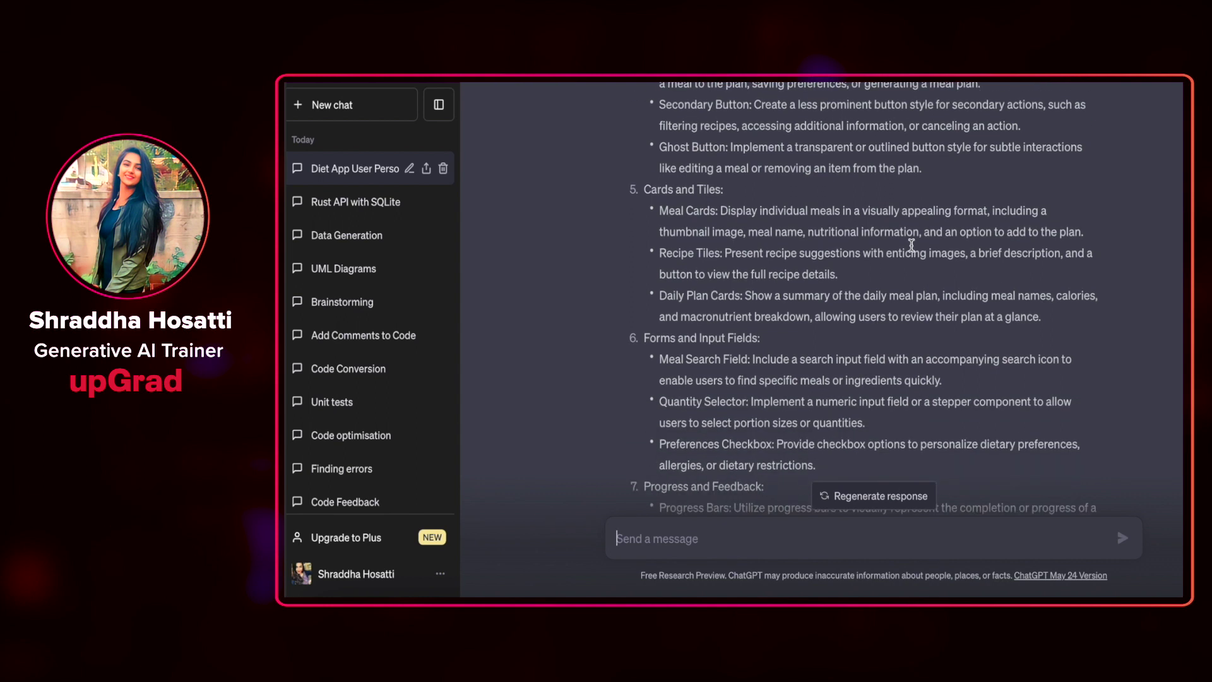
pyautogui.scroll(-3, 675, 235)
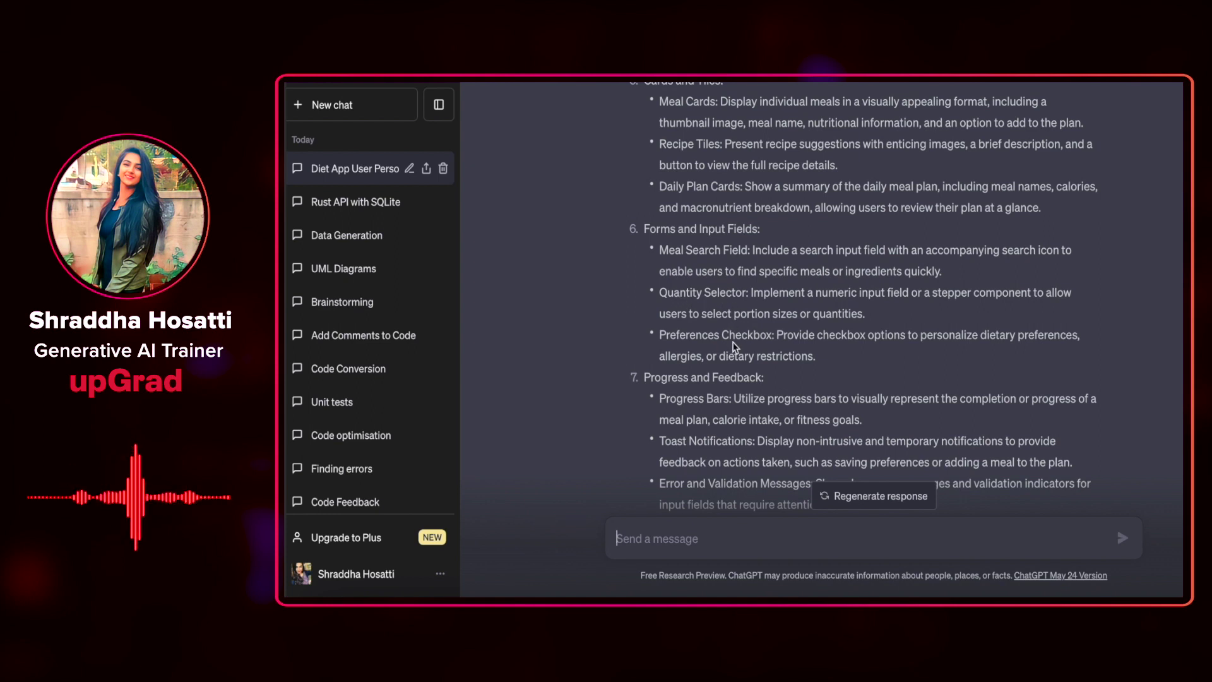
pyautogui.scroll(-3, 780, 341)
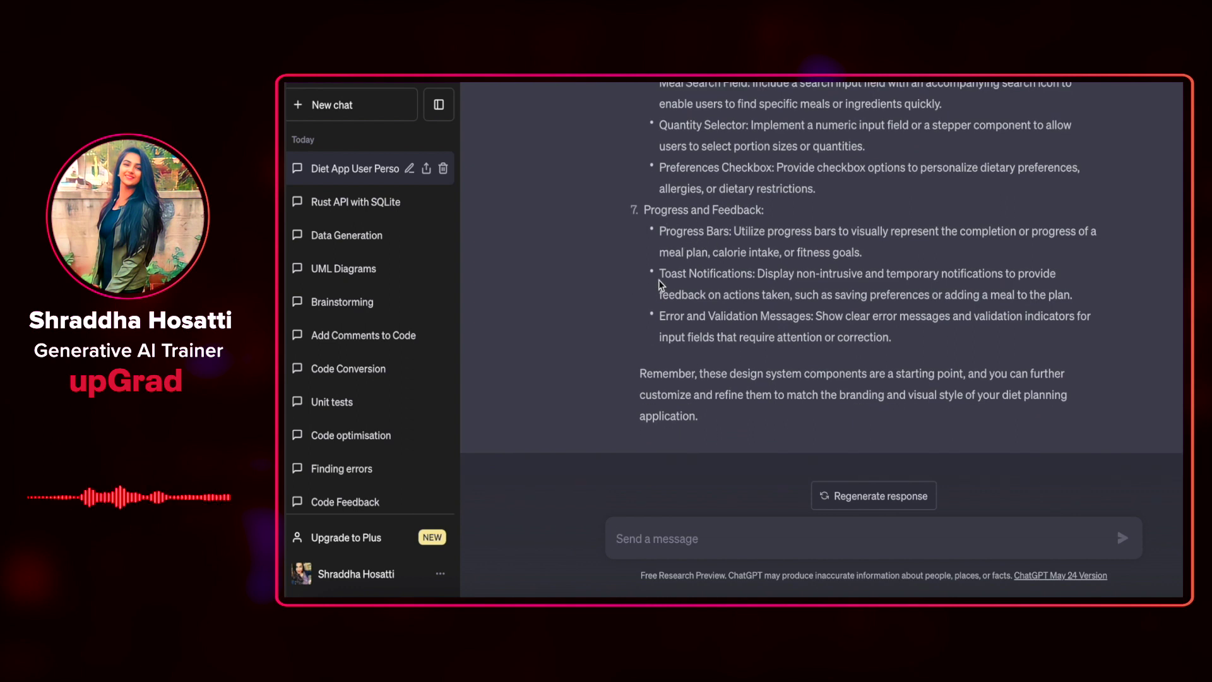
pyautogui.moveTo(658, 279); pyautogui.dragTo(745, 281)
pyautogui.click(743, 281)
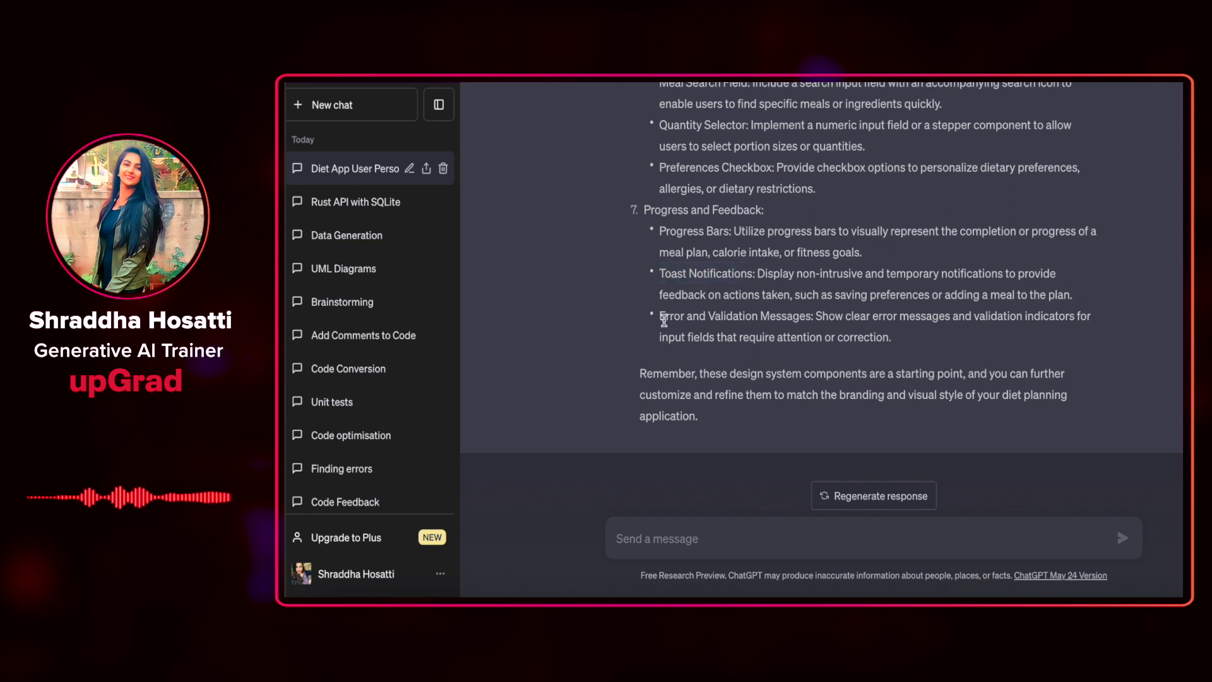
pyautogui.moveTo(664, 320); pyautogui.dragTo(816, 330)
pyautogui.click(816, 330)
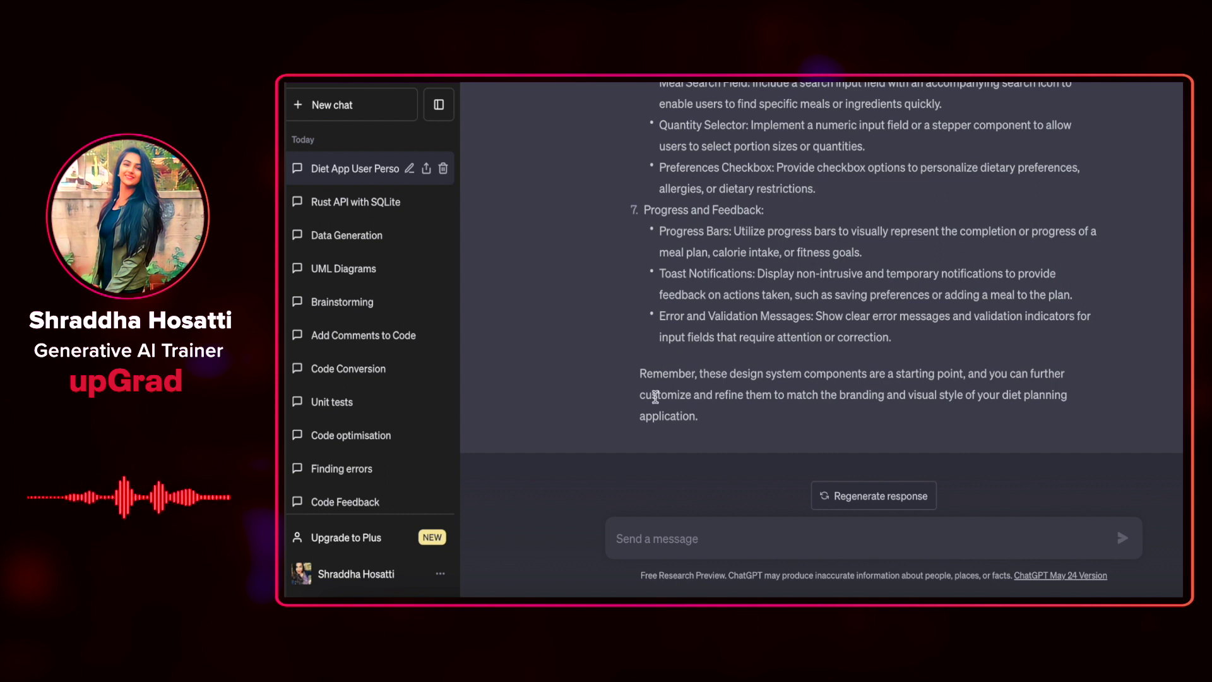
# Ask ChatGPT for a code snippet covering all the types of buttons
pyautogui.click(704, 542)
pyautogui.write('I want')
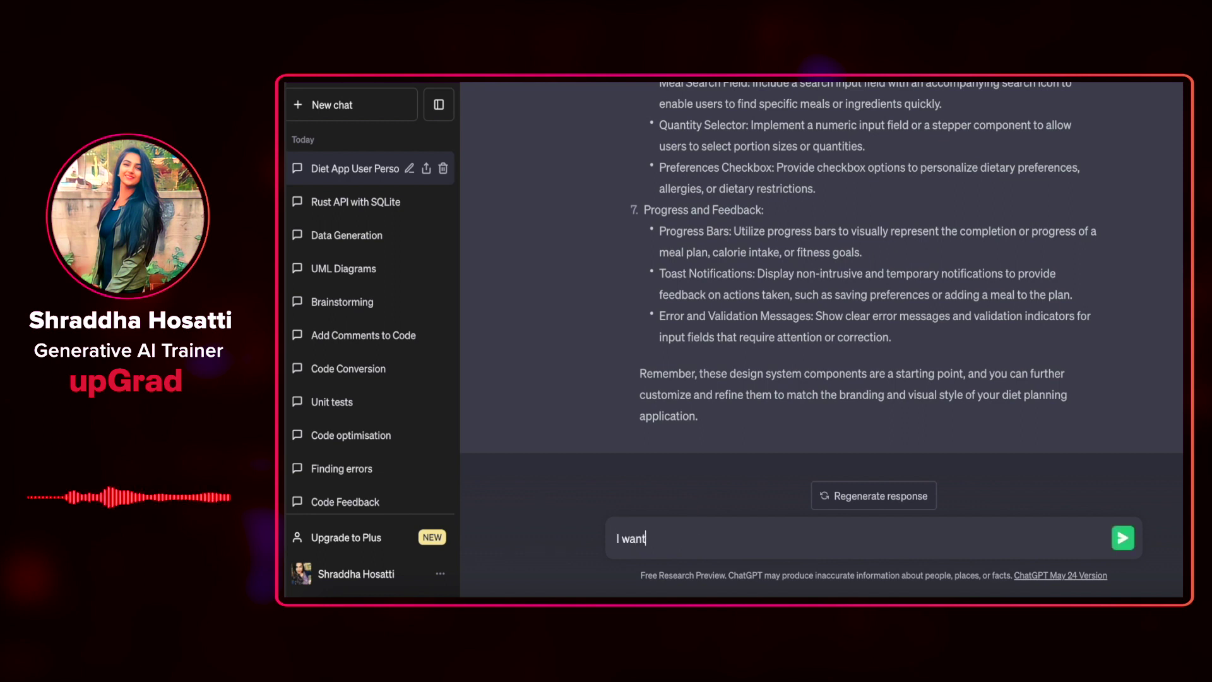
pyautogui.write(' a code sni')
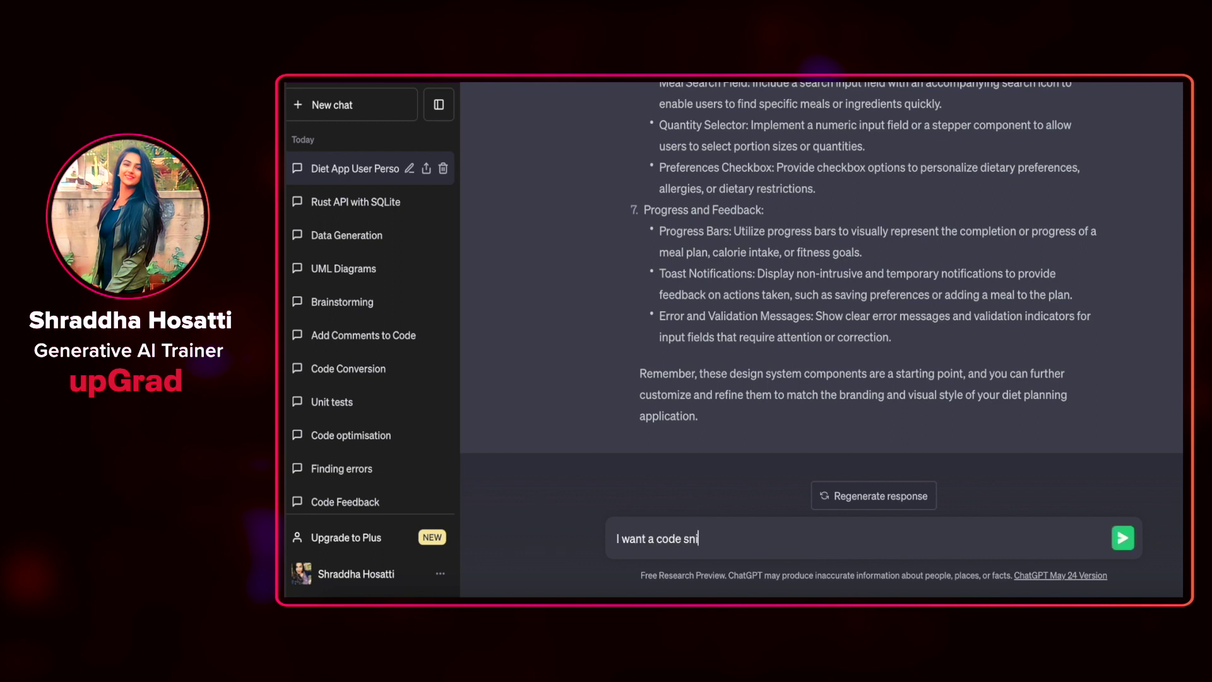
pyautogui.write('ppet for all the types of b')
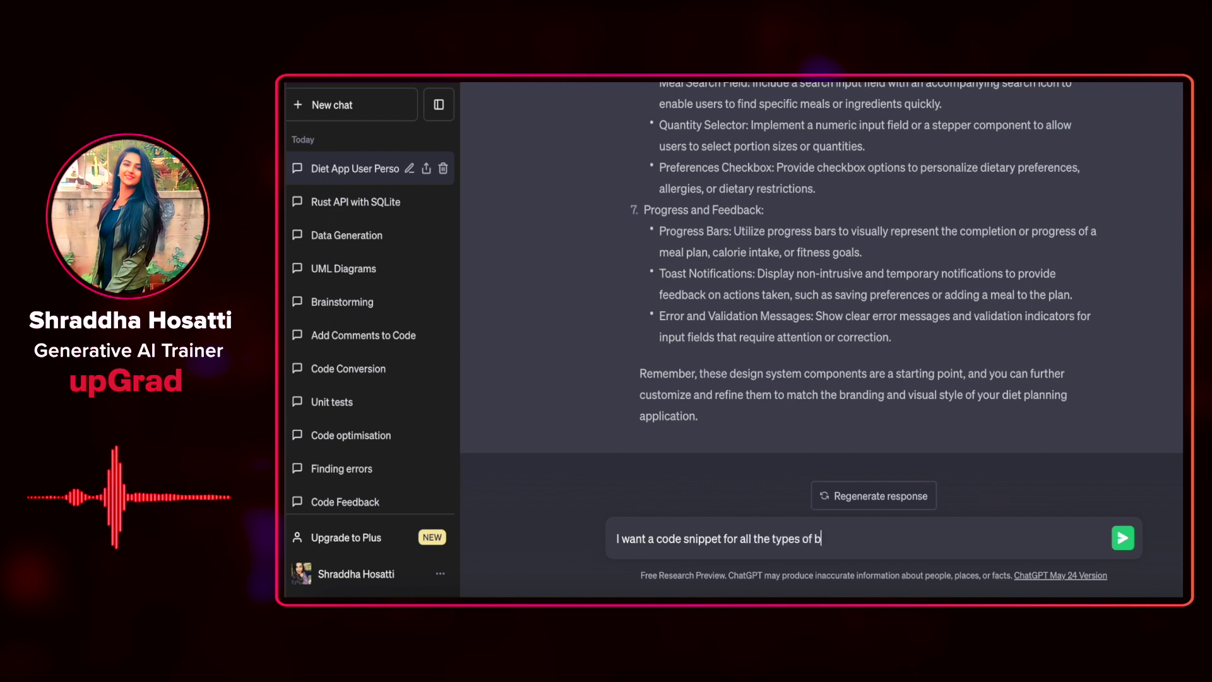
pyautogui.write('uttons')
pyautogui.press('Return')
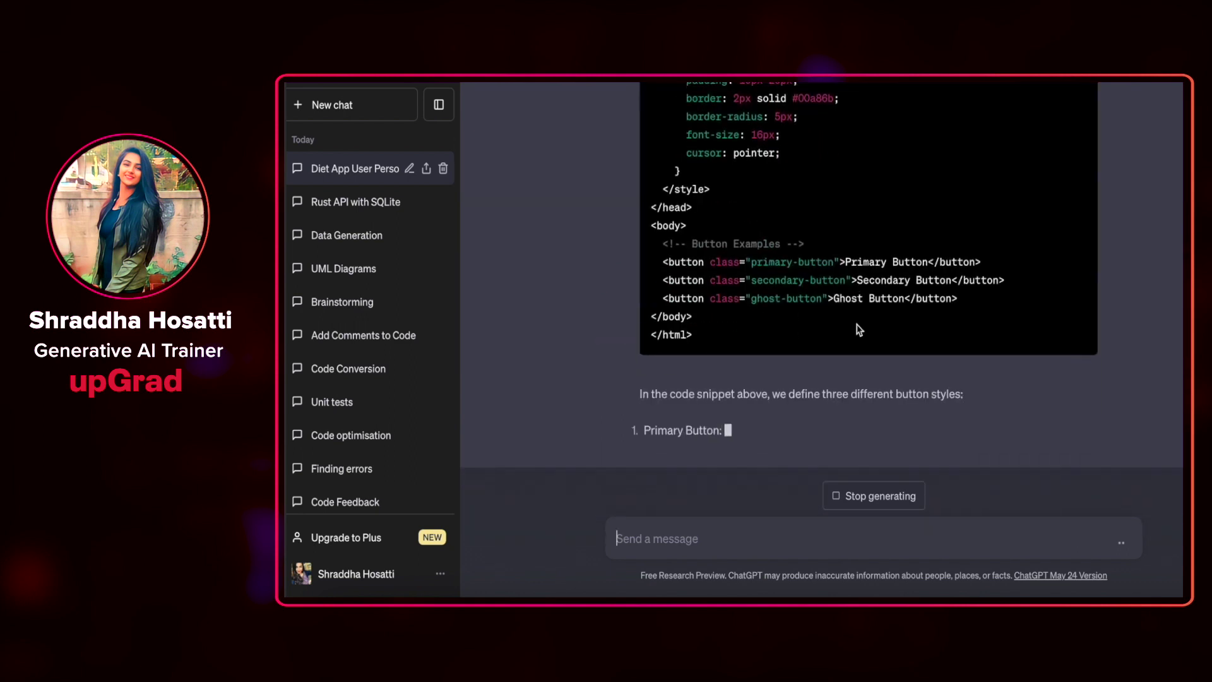
# Scroll through the reply's primary, secondary and ghost button HTML/CSS and explanations
pyautogui.scroll(10, 857, 329)
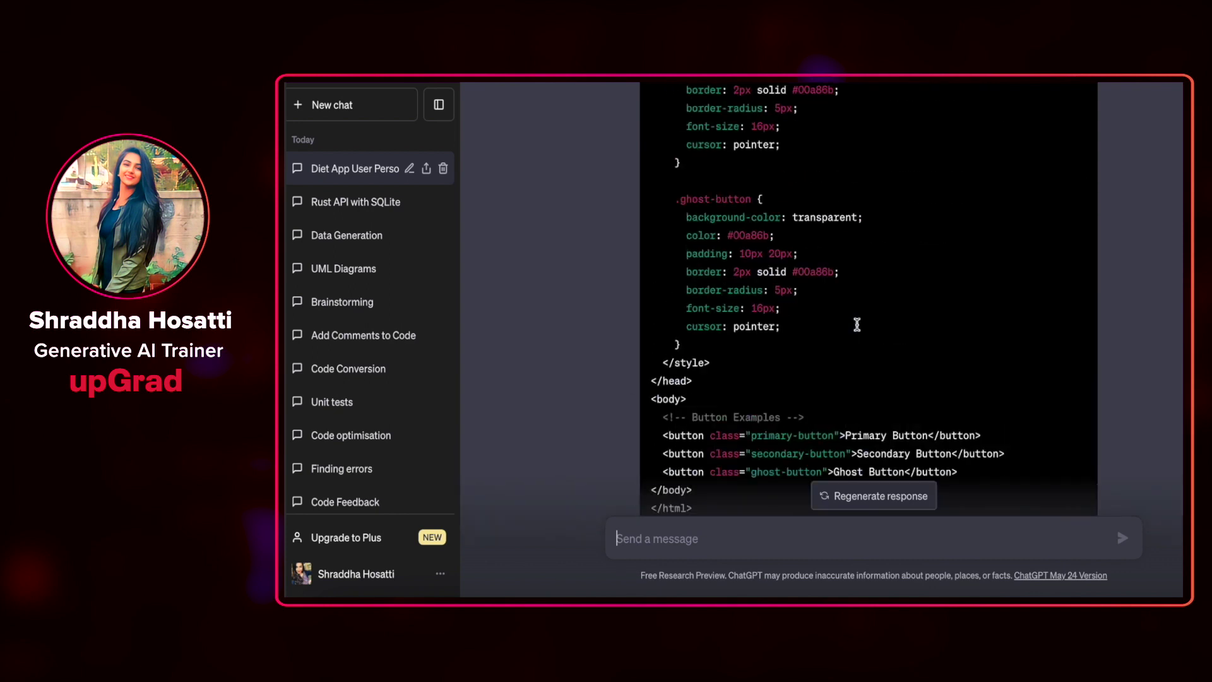
pyautogui.scroll(-1, 857, 329)
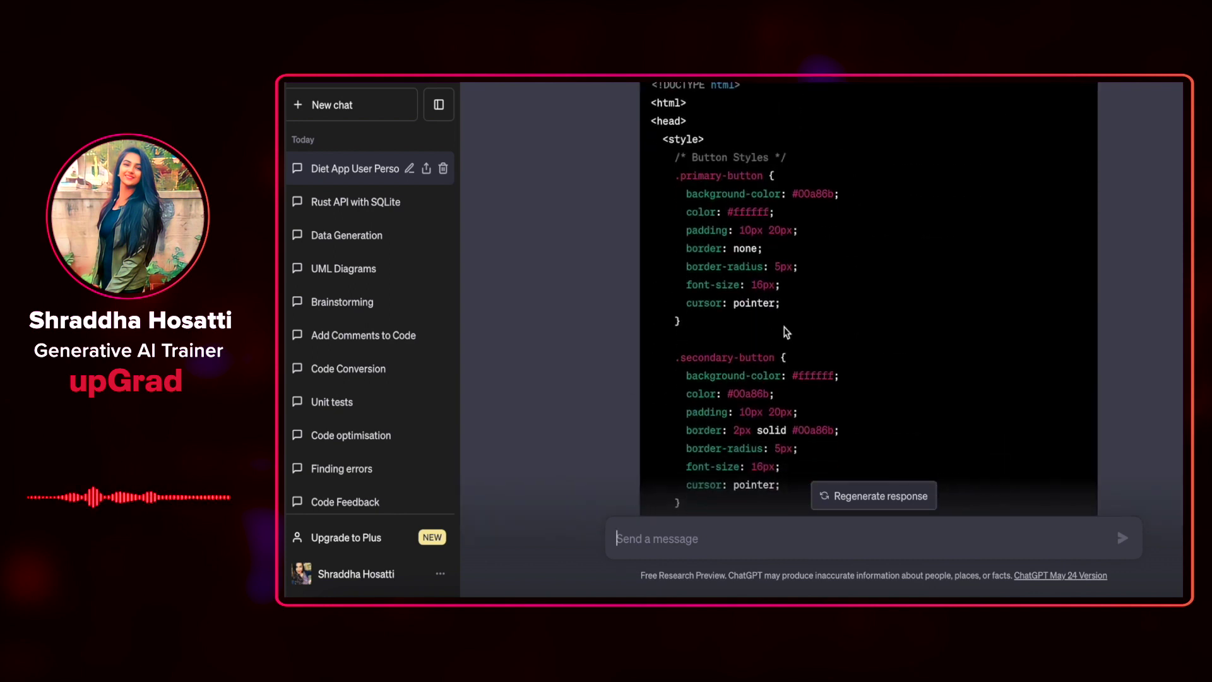
pyautogui.scroll(-1, 796, 374)
pyautogui.scroll(-3, 796, 375)
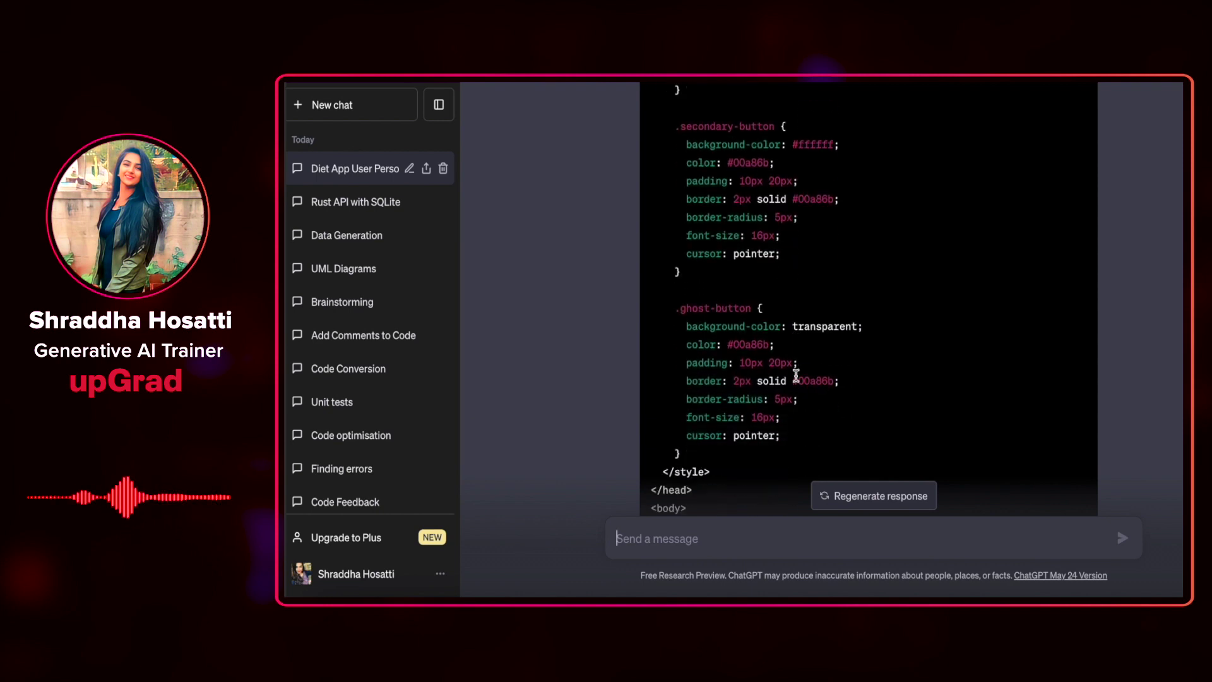
pyautogui.scroll(-2, 762, 355)
pyautogui.scroll(-1, 762, 355)
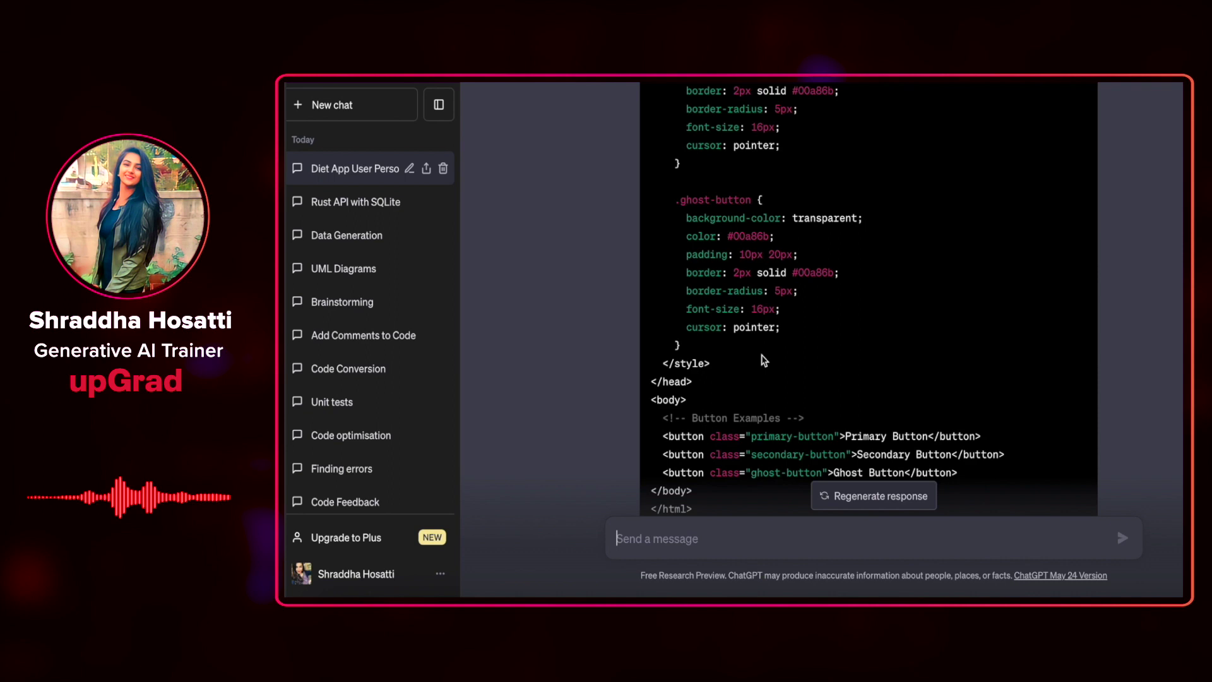
pyautogui.scroll(-5, 698, 378)
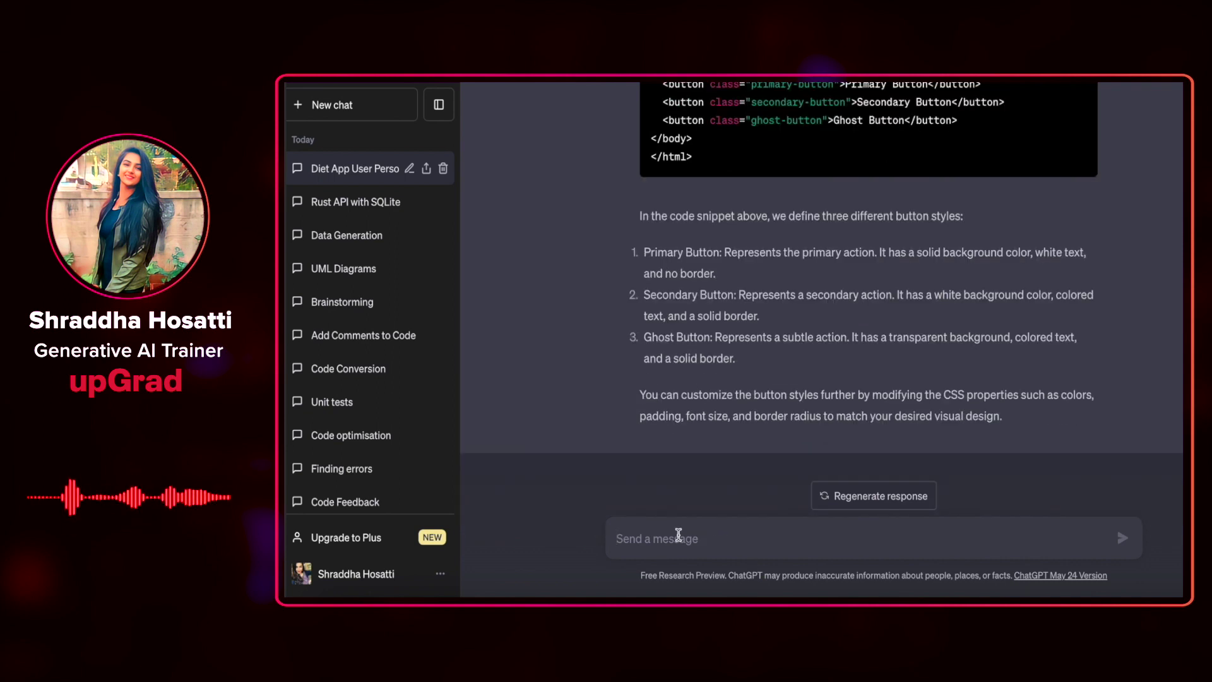
# Write a prompt for separate HTML and CSS files for a sign-up homepage with an ever-changing landscape
pyautogui.click(678, 535)
pyautogui.write('I ne')
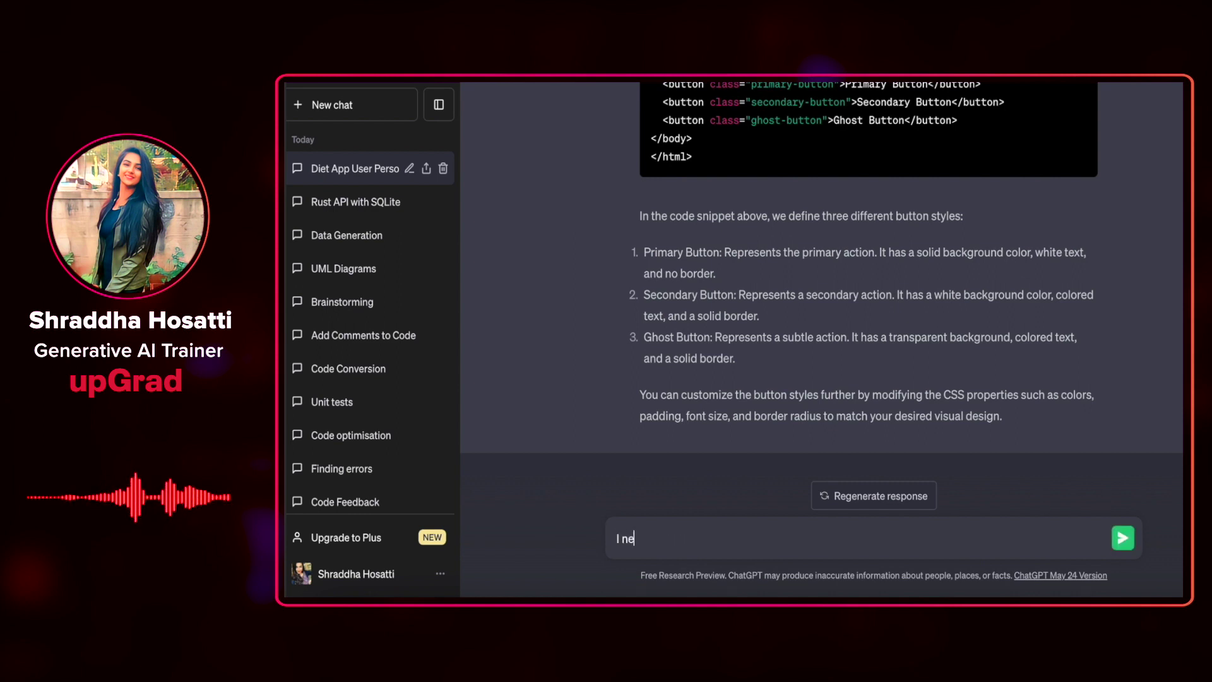
pyautogui.write('ed a HTML a')
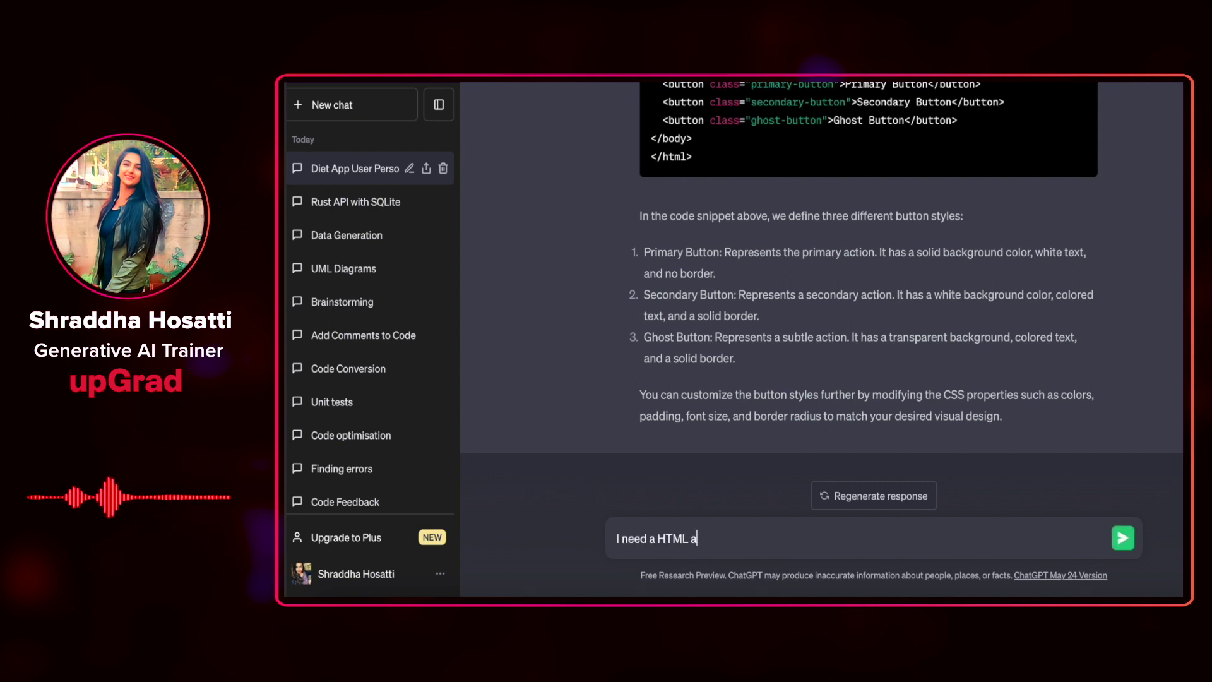
pyautogui.write('nd CSS')
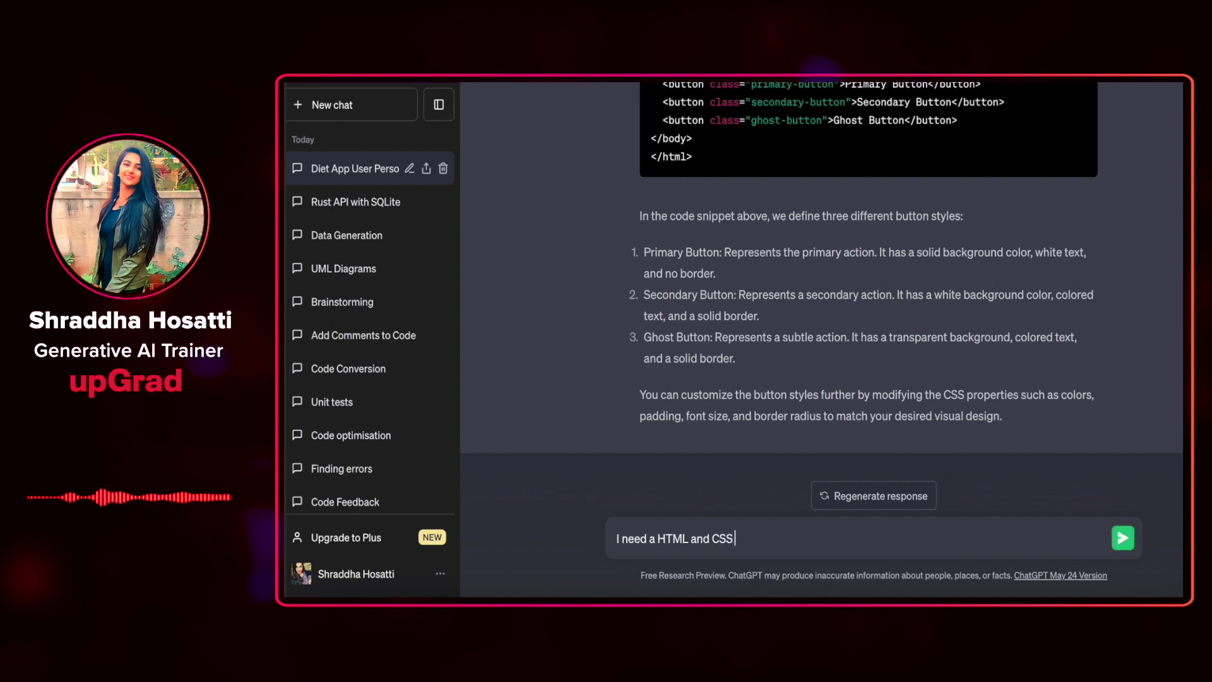
pyautogui.write(' in s')
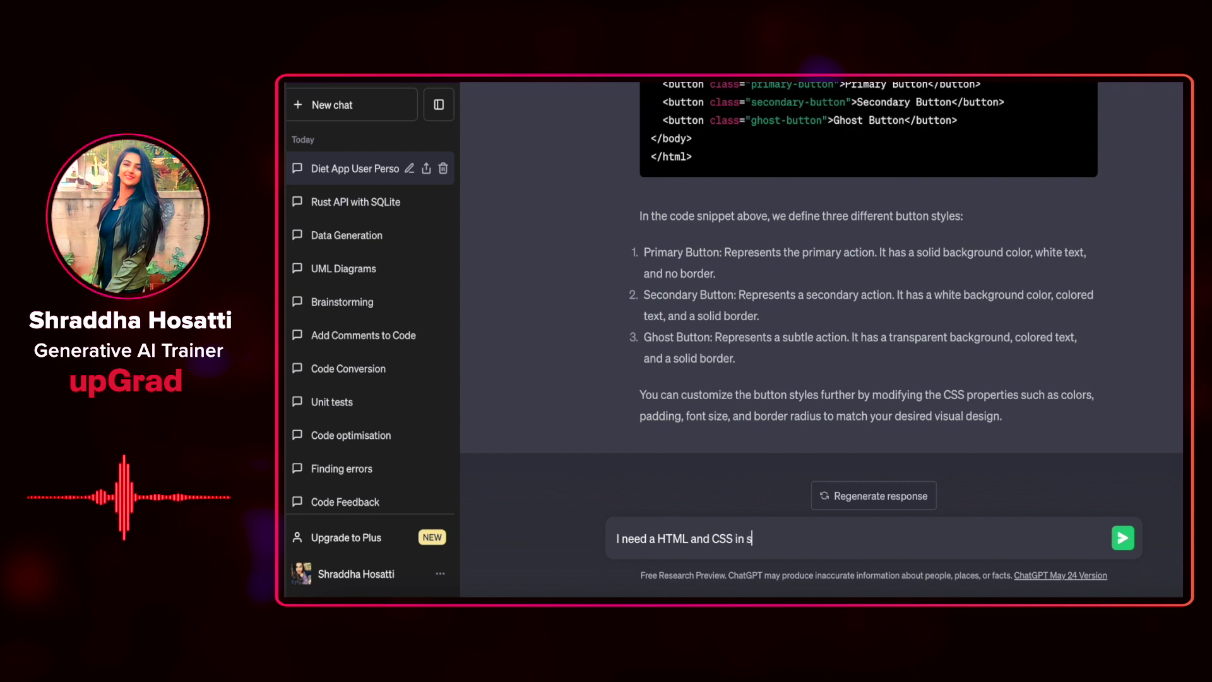
pyautogui.write('epar')
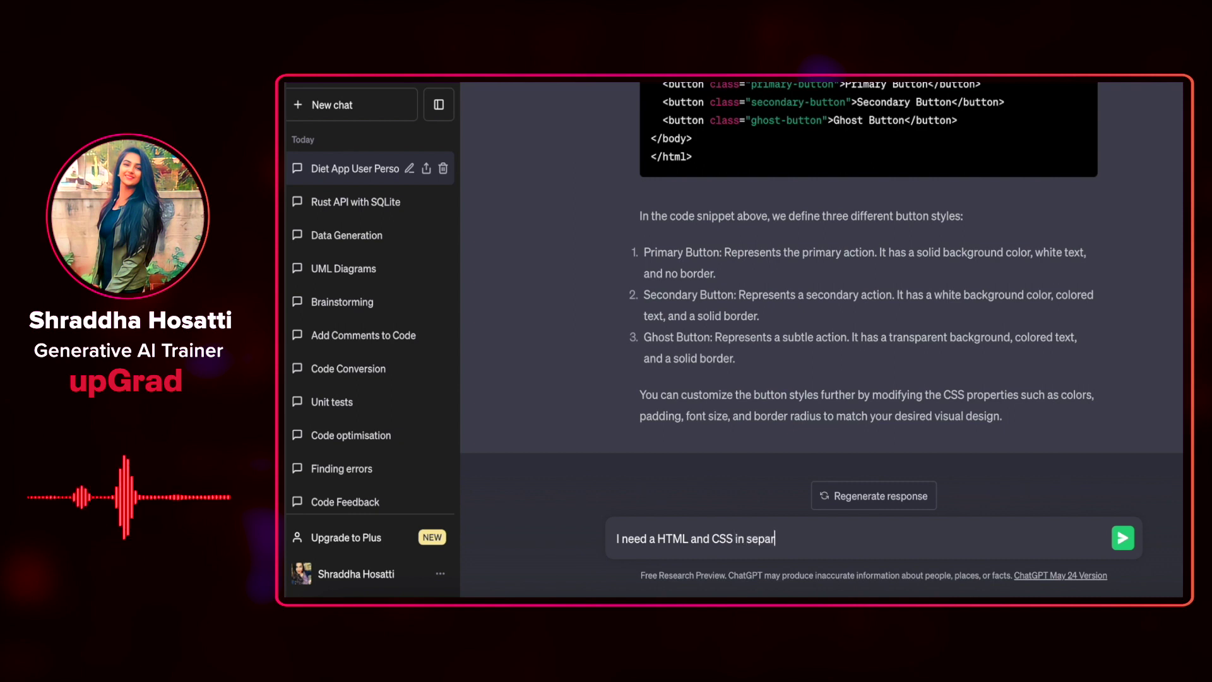
pyautogui.write('ate files')
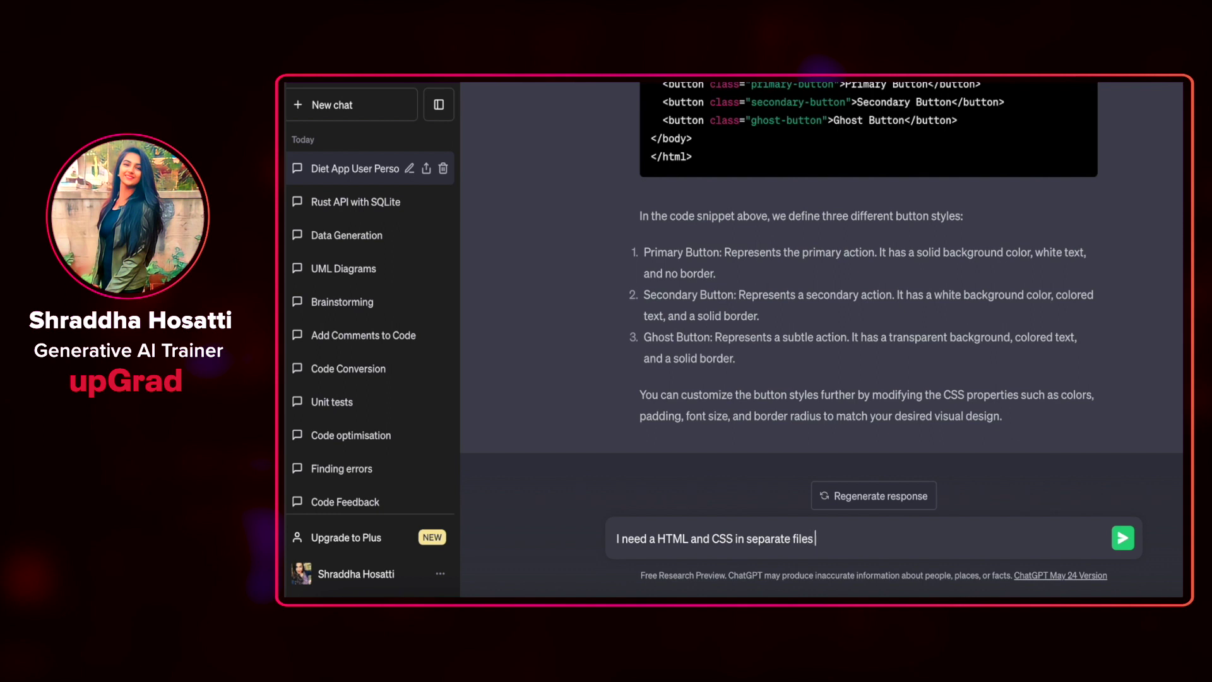
pyautogui.write(' for a sign up homepa')
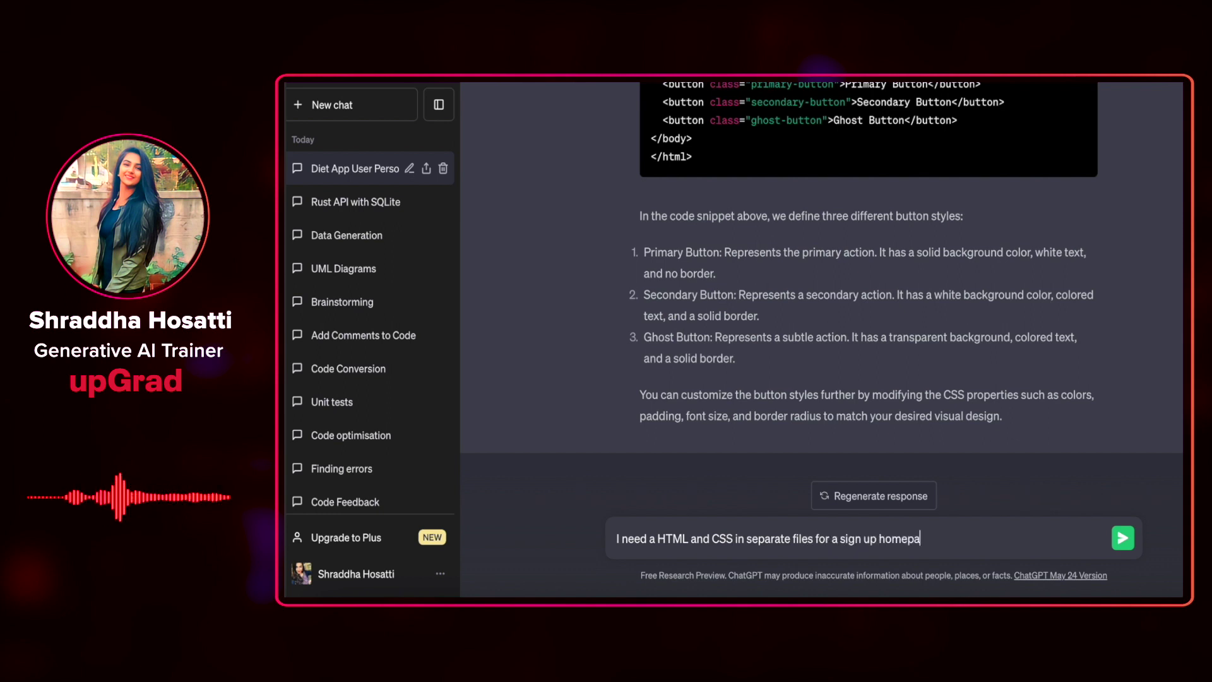
pyautogui.write('ge with')
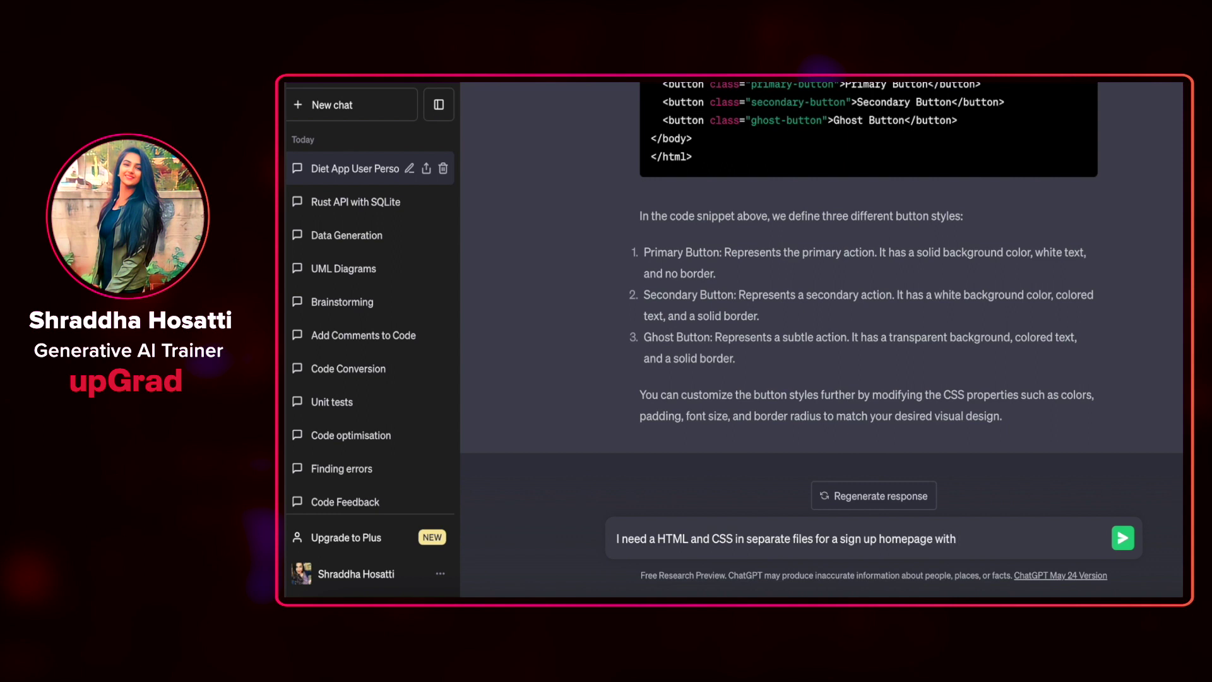
pyautogui.write(' an ever changin')
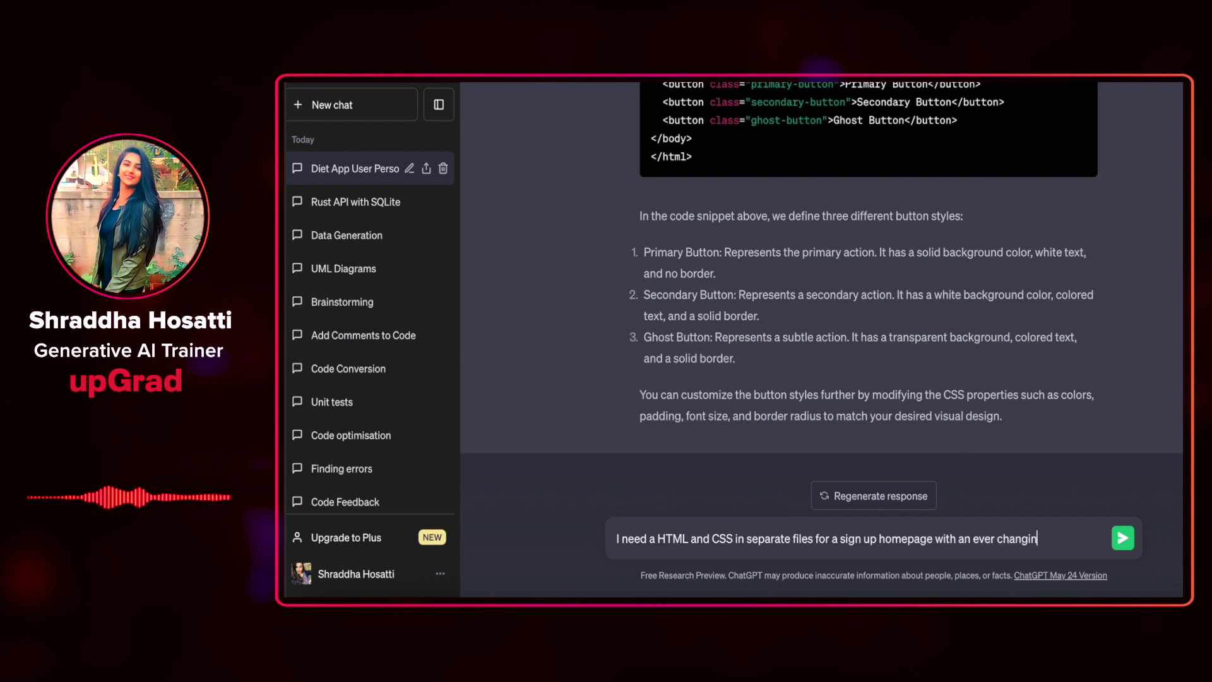
pyautogui.write('g landscape')
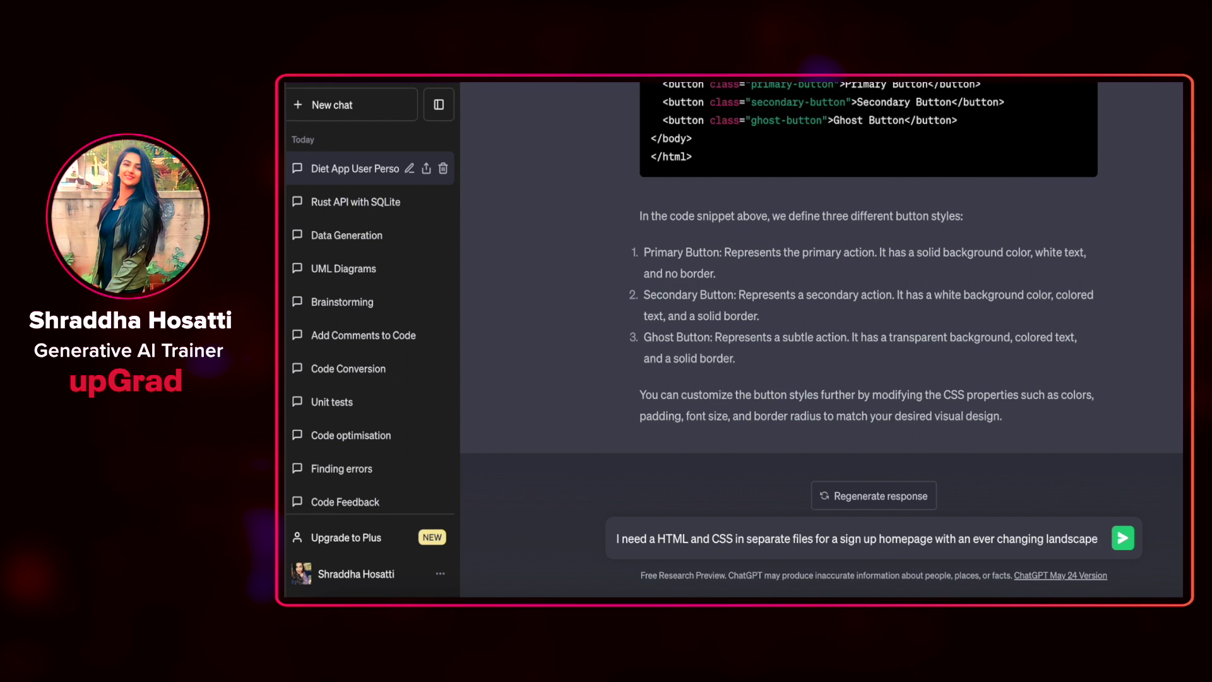
pyautogui.write(' in the firs')
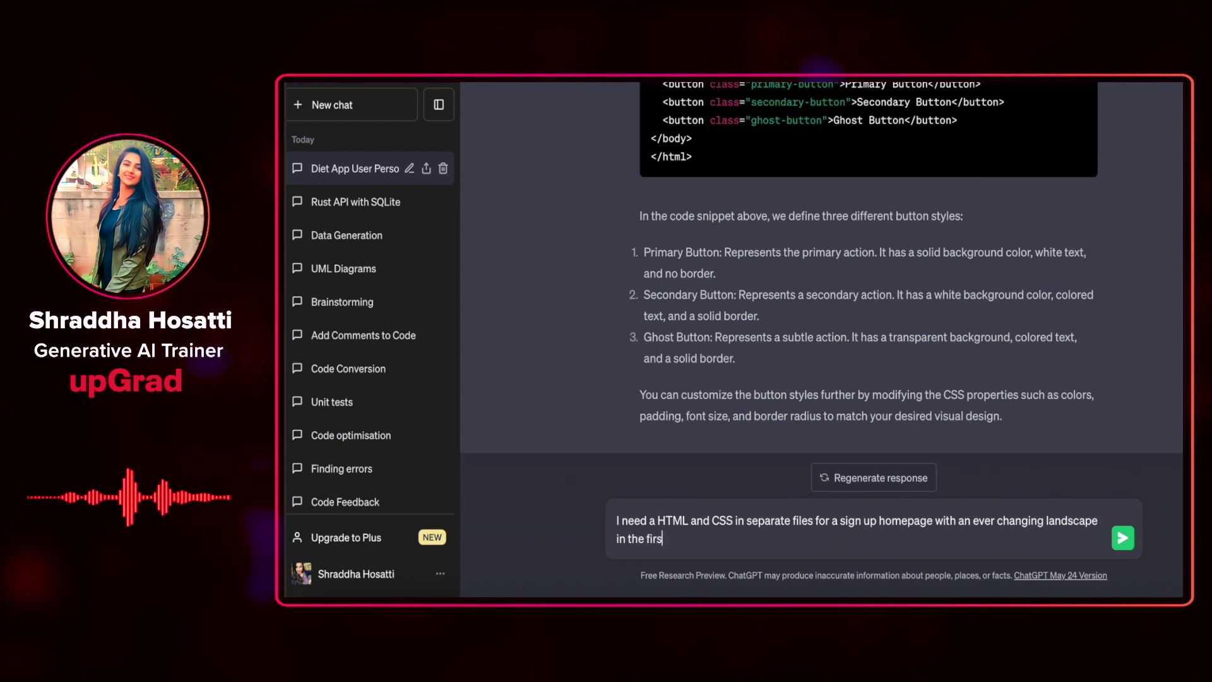
pyautogui.write('t half and')
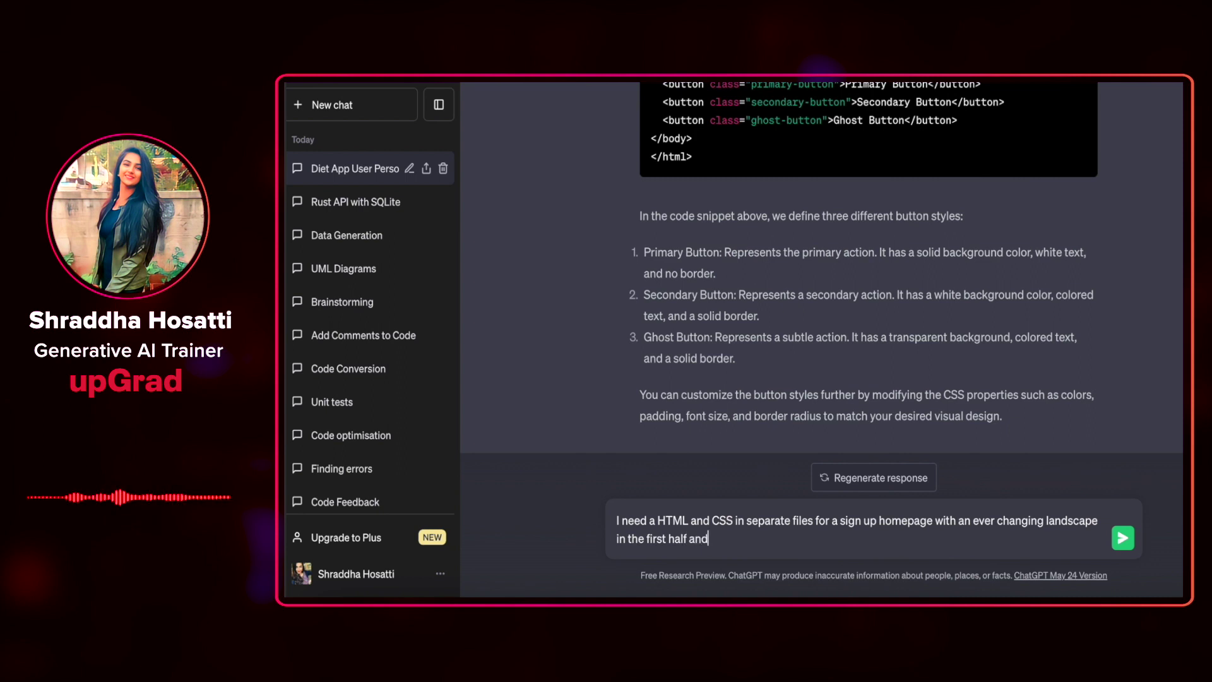
pyautogui.write(' the sign')
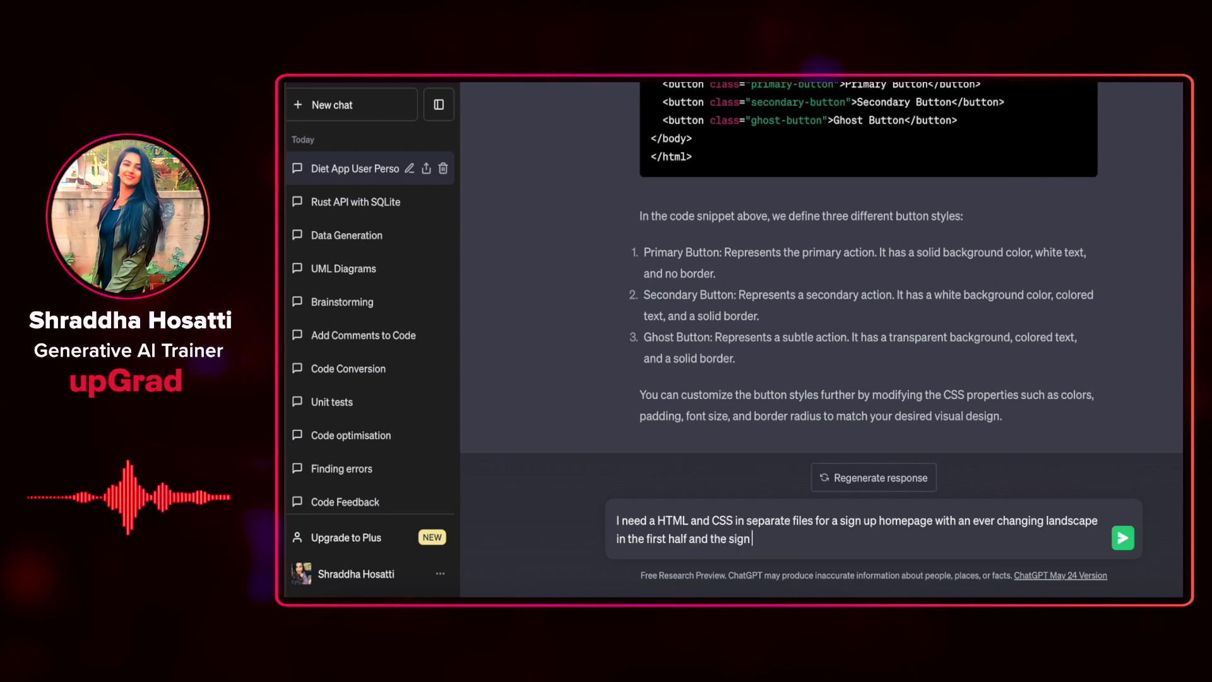
pyautogui.write(' up form in th')
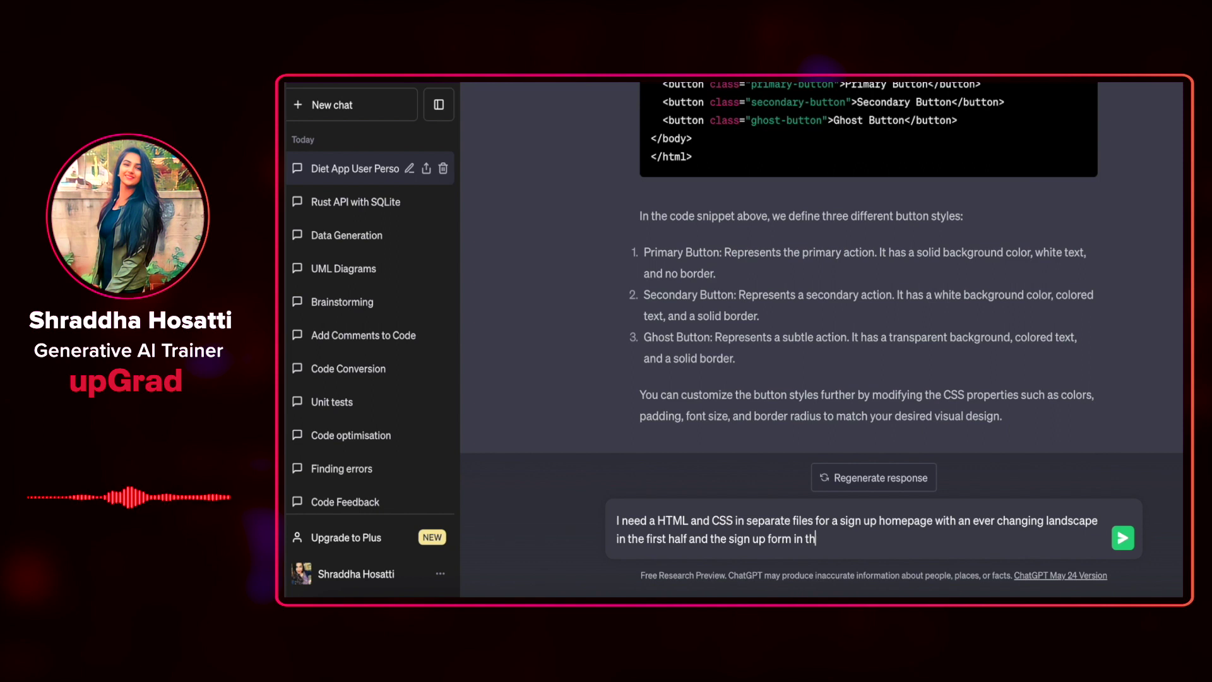
pyautogui.write('e bottom half')
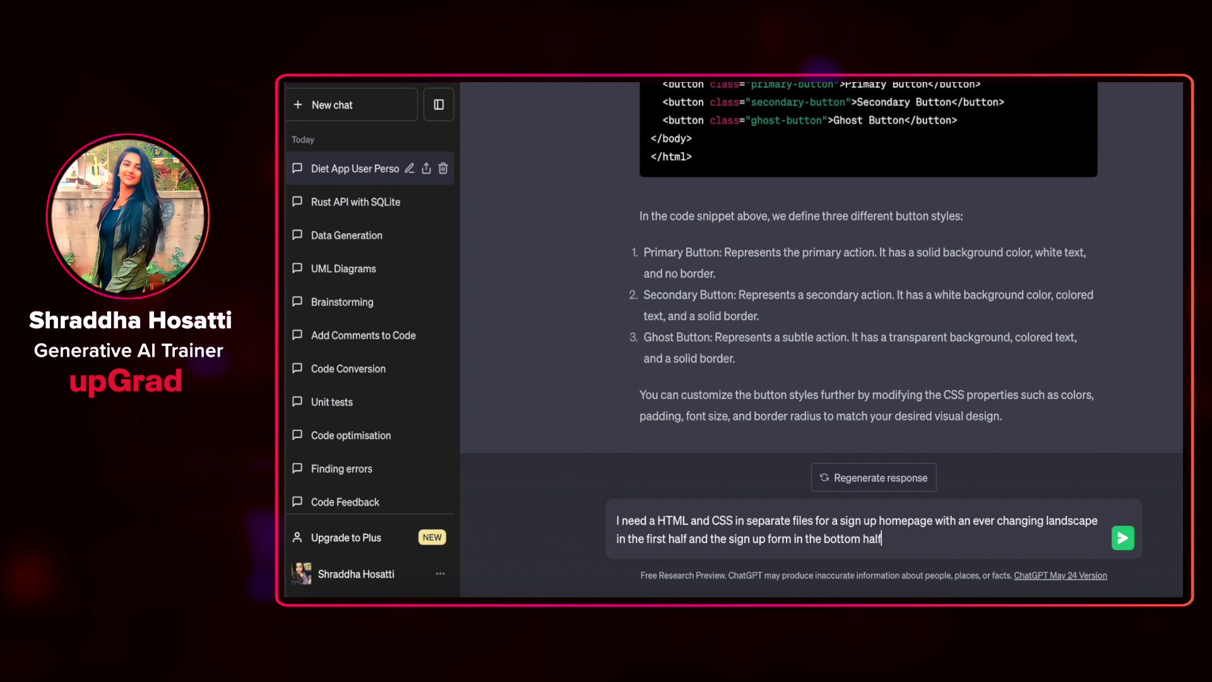
# Send the sign-up homepage request and scroll through the index.html and style.css reply
pyautogui.press('Return')
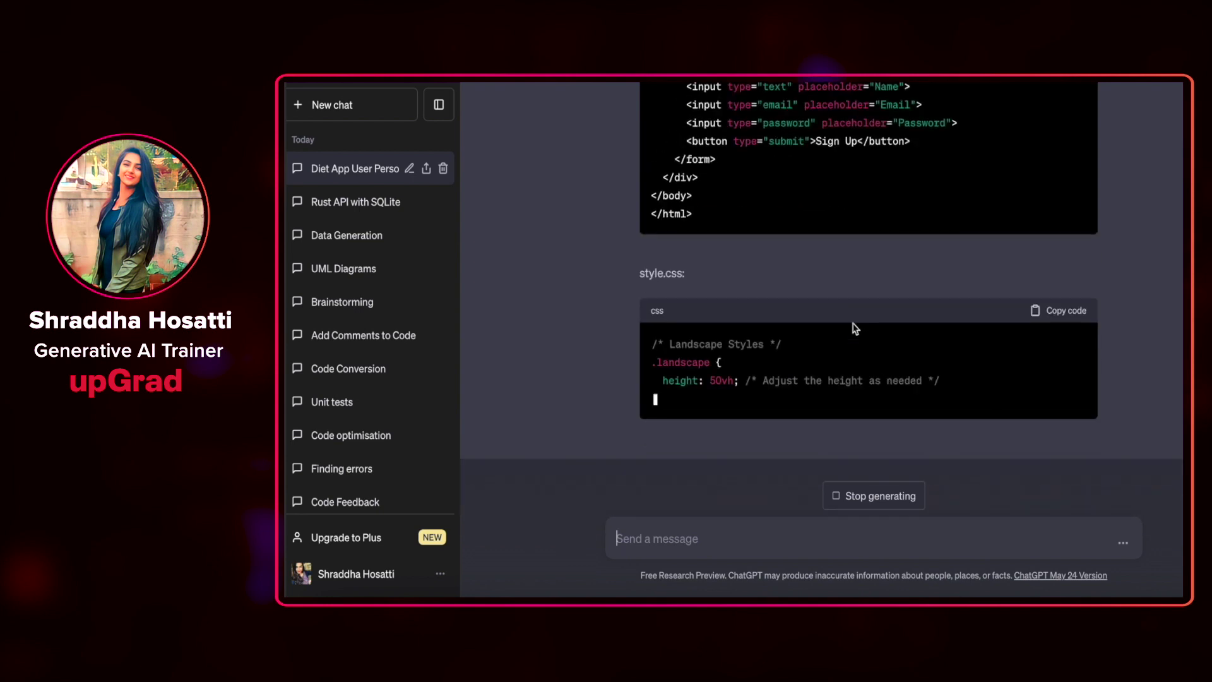
pyautogui.scroll(10, 855, 328)
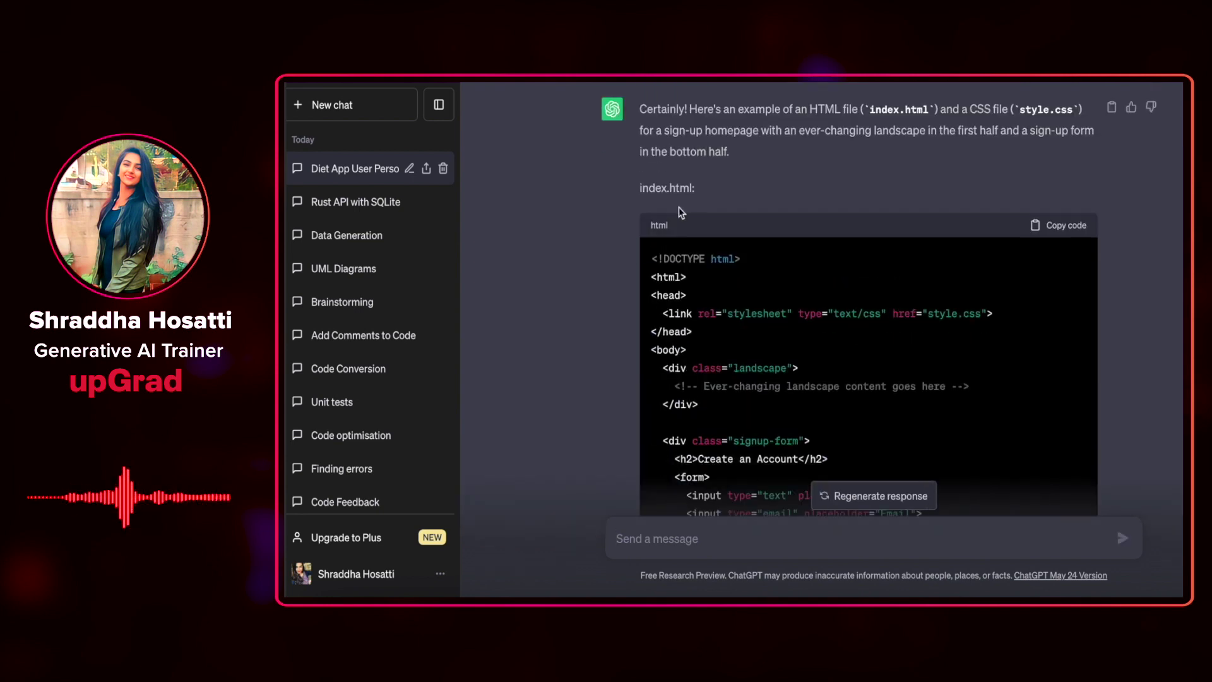
pyautogui.scroll(-3, 772, 314)
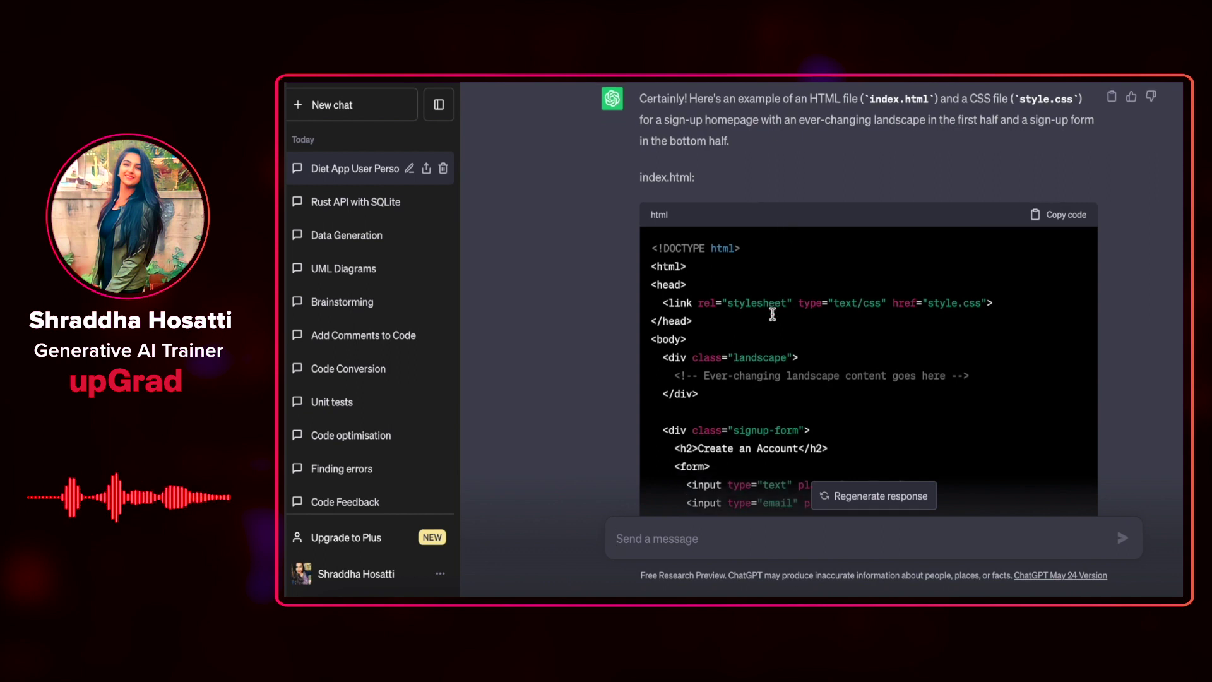
pyautogui.scroll(-2, 772, 314)
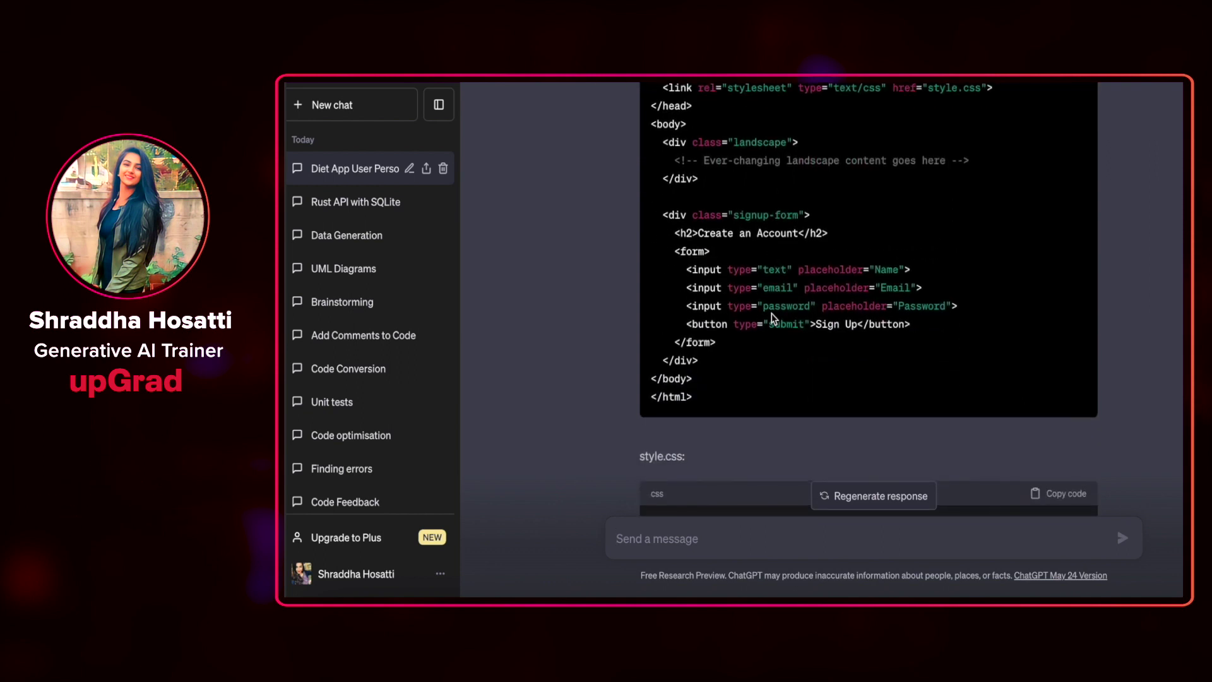
pyautogui.scroll(3, 772, 313)
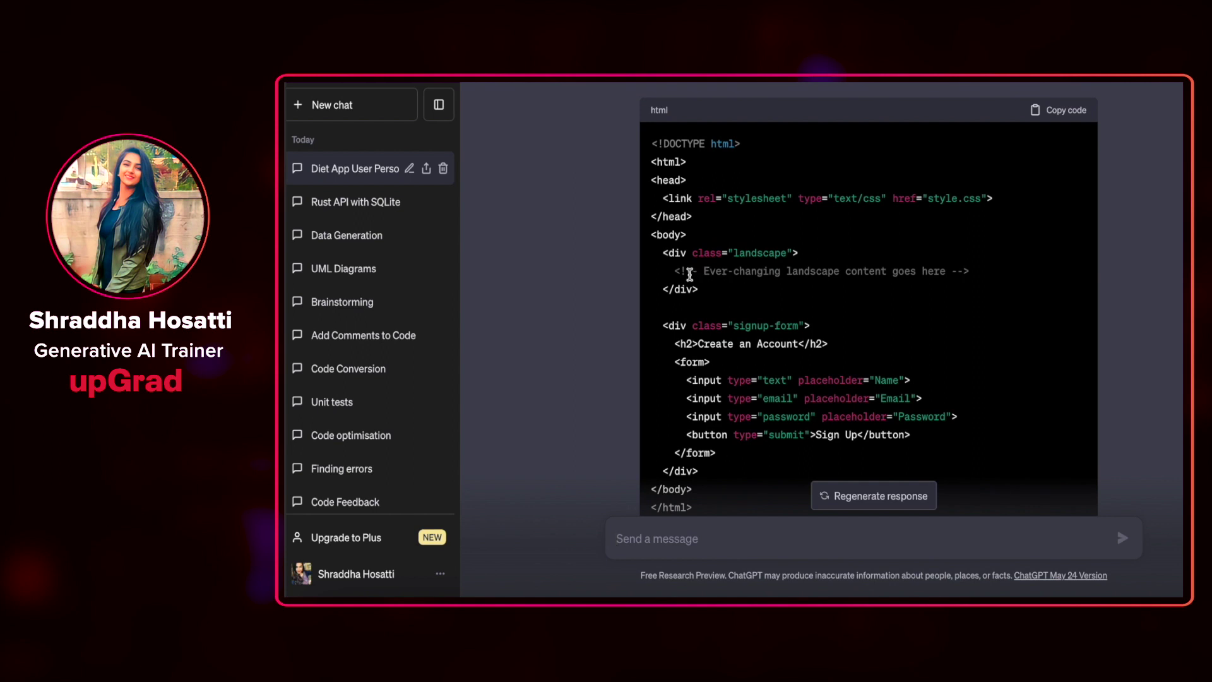
# Highlight the landscape placeholder comment and the sign-up form code in the HTML block
pyautogui.moveTo(686, 271); pyautogui.dragTo(960, 272)
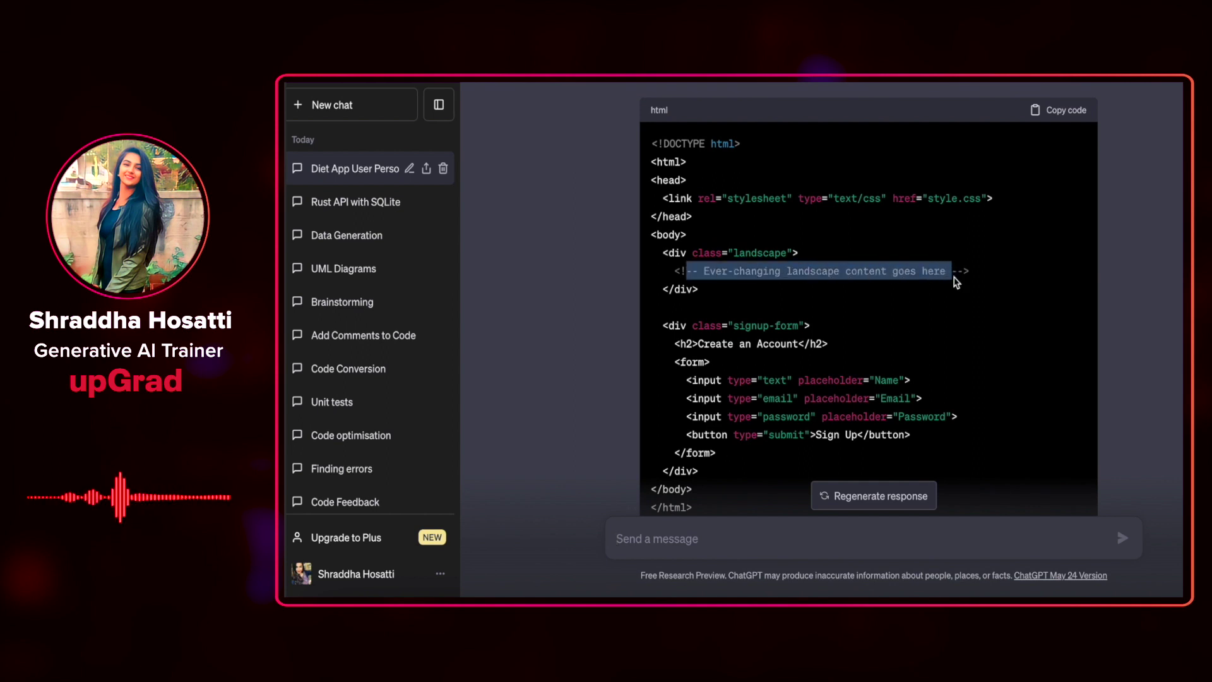
pyautogui.click(958, 272)
pyautogui.scroll(-2, 776, 340)
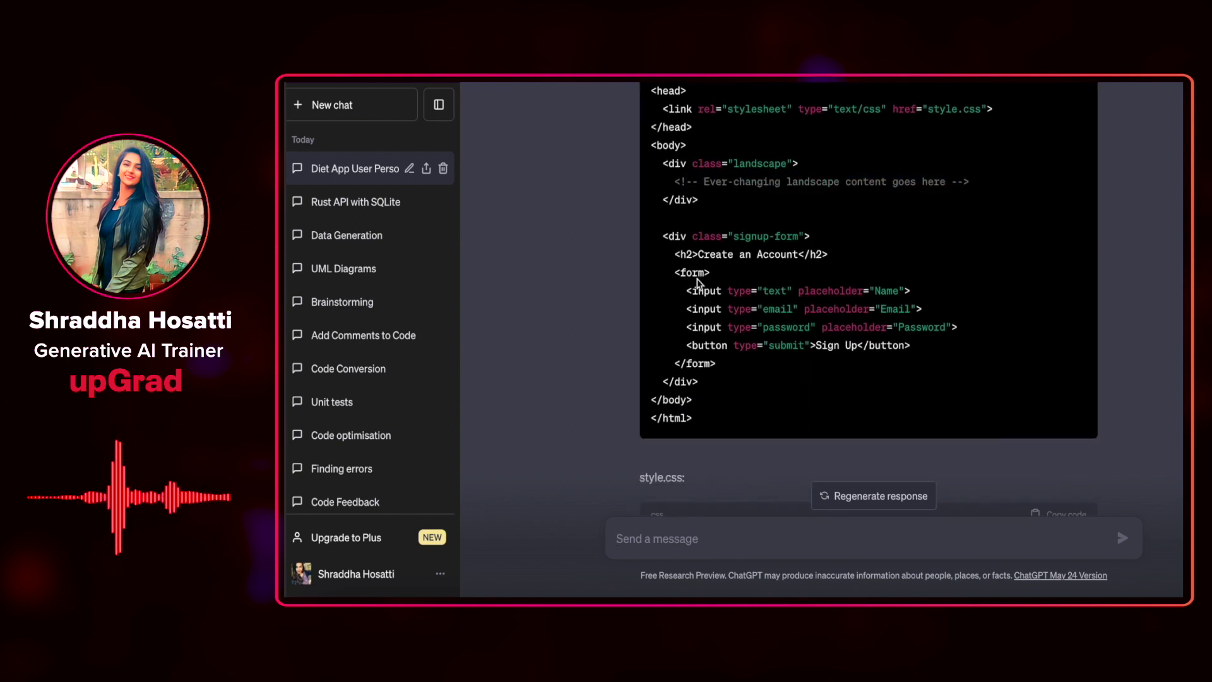
pyautogui.moveTo(694, 277); pyautogui.dragTo(898, 339)
pyautogui.click(899, 340)
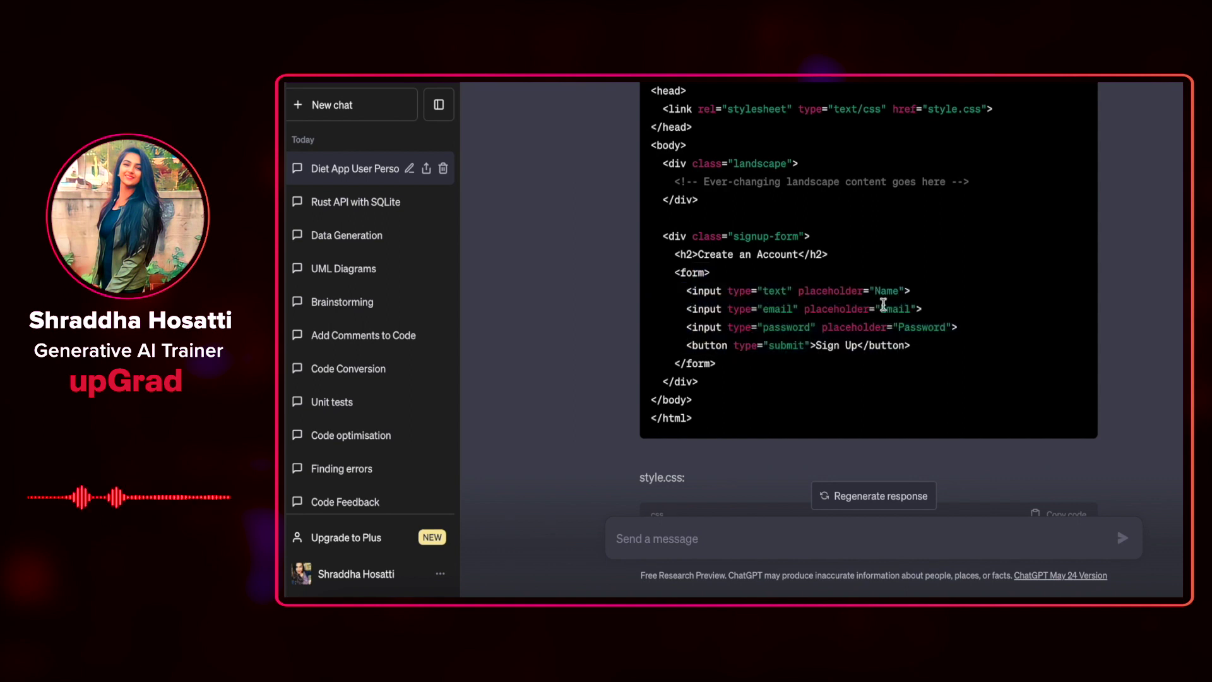
pyautogui.moveTo(967, 180); pyautogui.dragTo(997, 187)
pyautogui.click(659, 183)
pyautogui.click(995, 190)
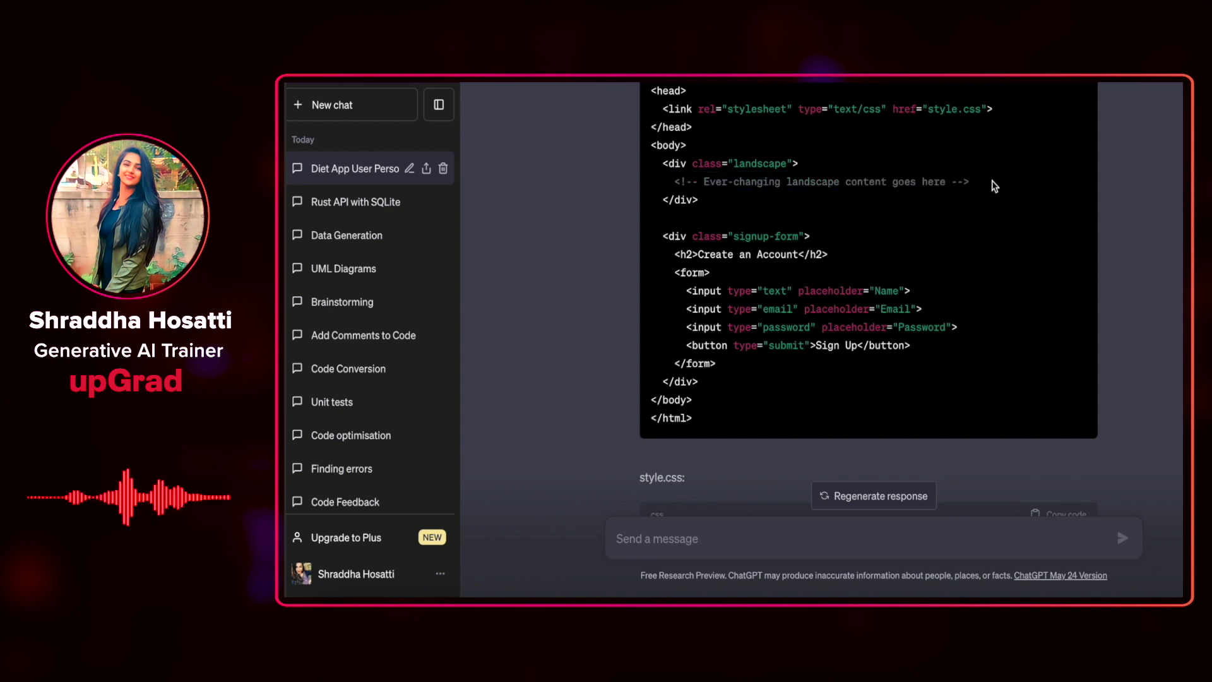
pyautogui.scroll(-3, 824, 284)
pyautogui.scroll(-2, 823, 284)
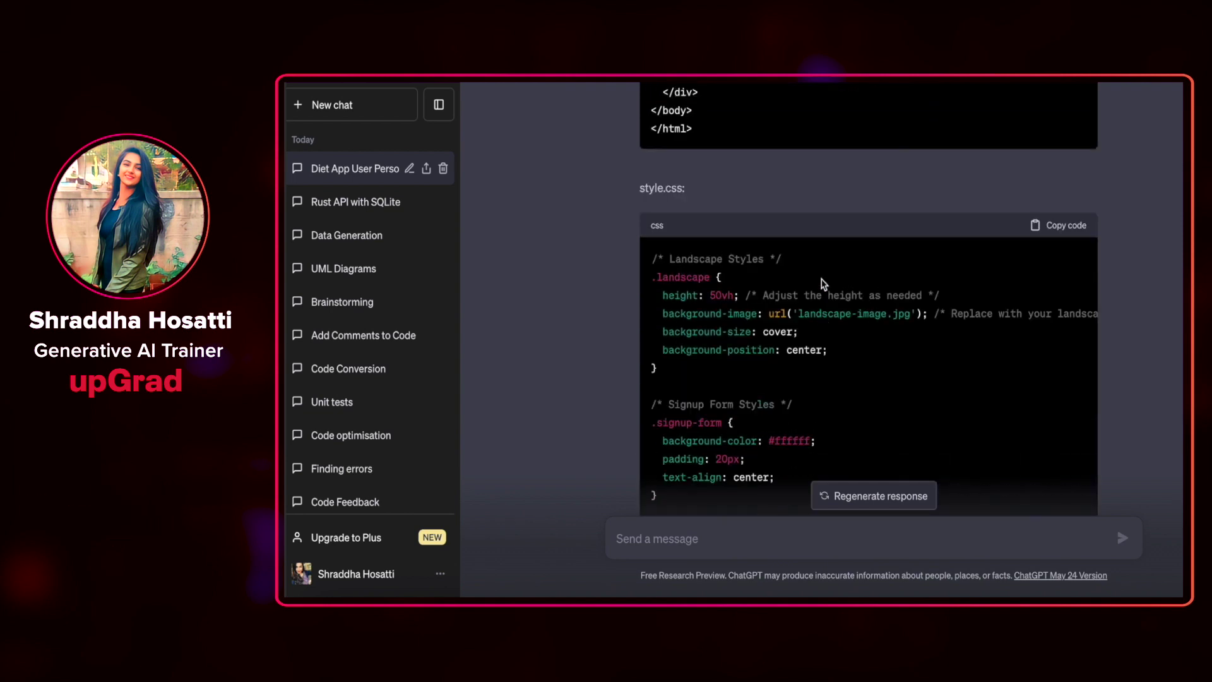
pyautogui.scroll(4, 823, 284)
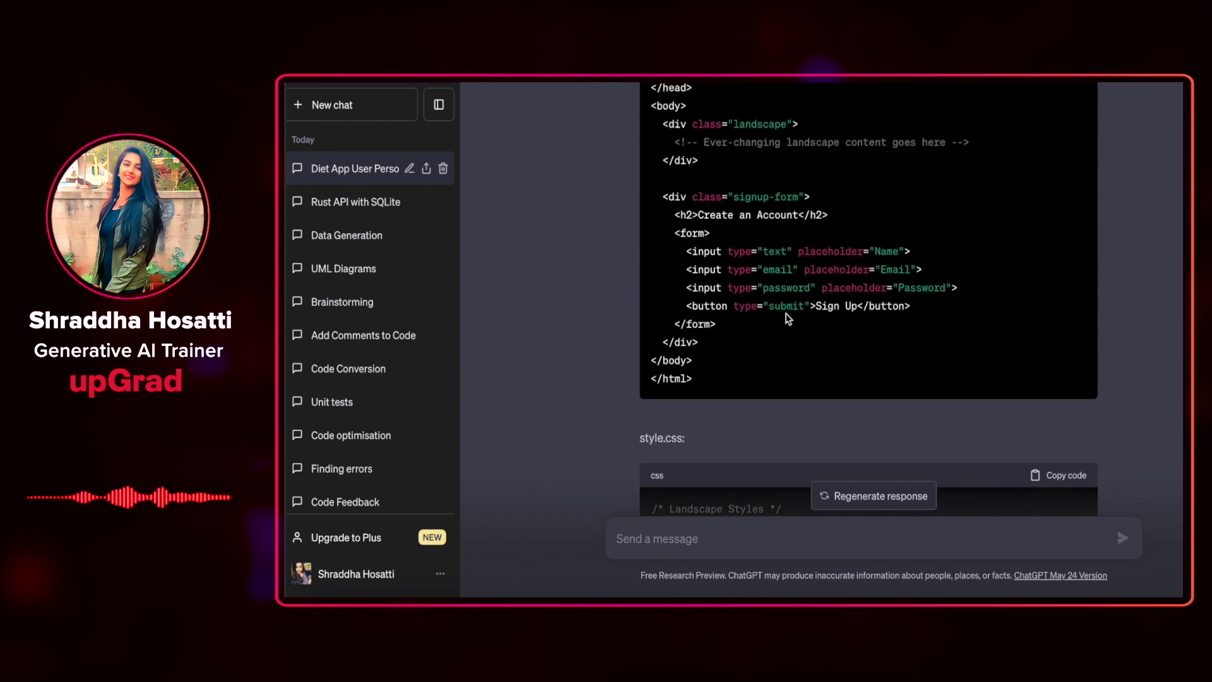
pyautogui.scroll(-6, 787, 318)
pyautogui.scroll(1, 787, 318)
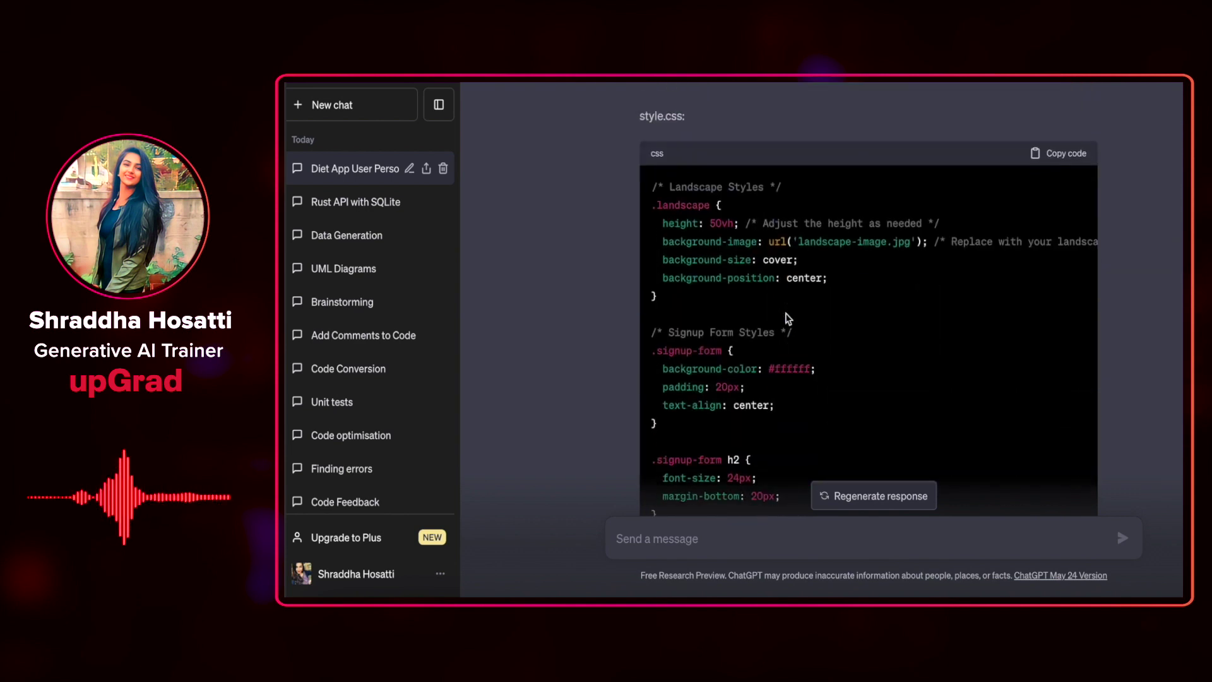
pyautogui.scroll(-3, 732, 288)
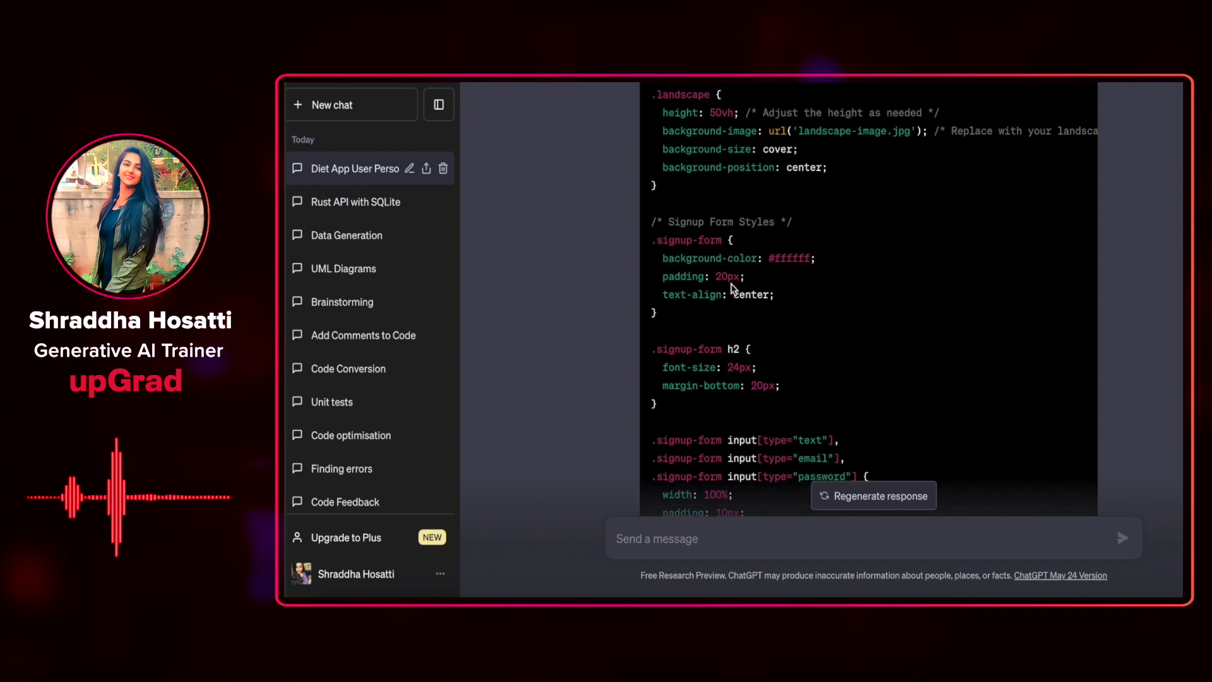
pyautogui.scroll(2, 731, 284)
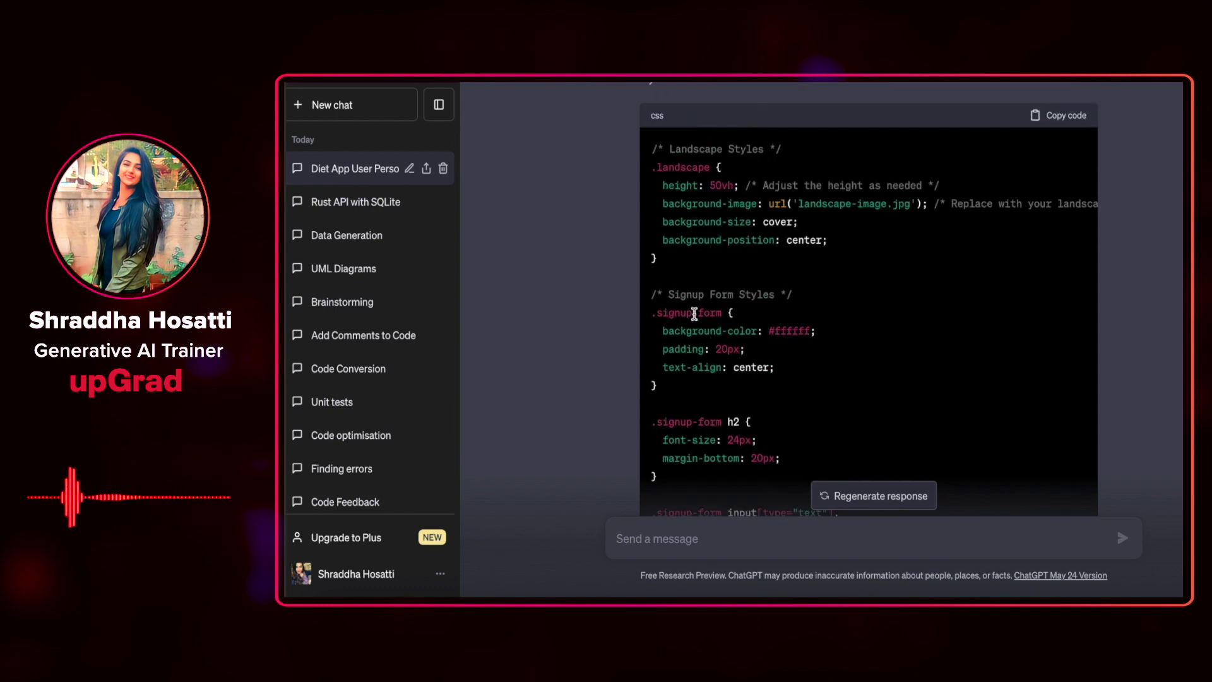
pyautogui.scroll(-4, 708, 366)
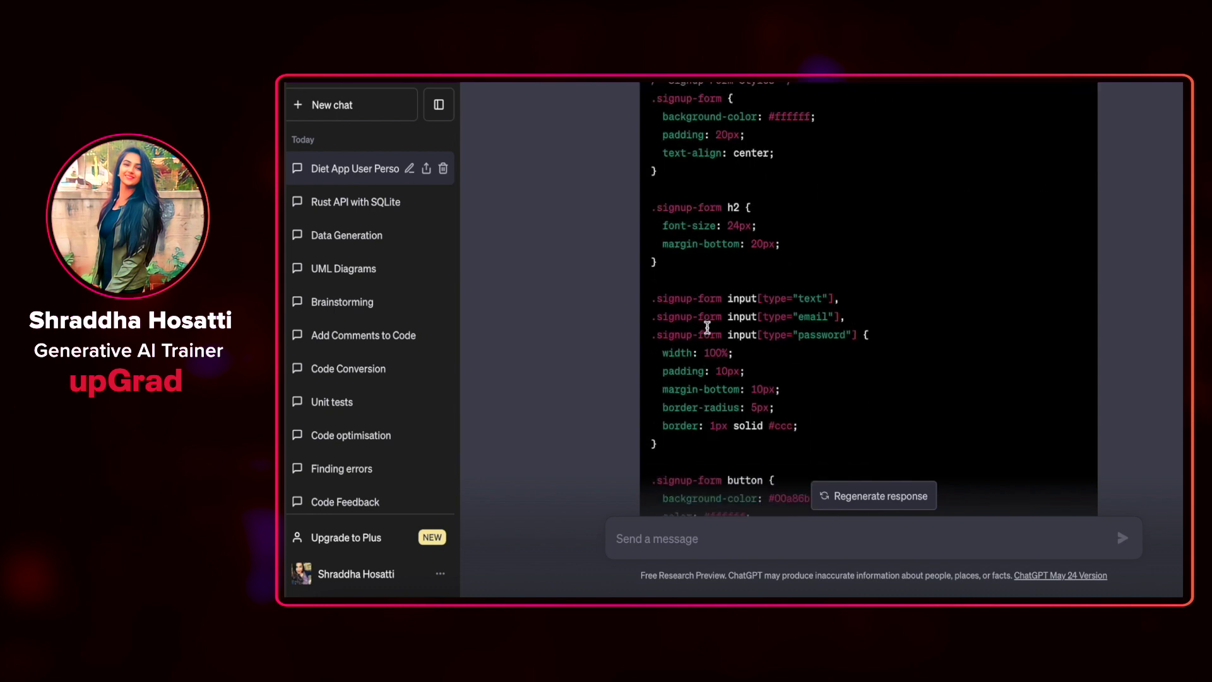
pyautogui.scroll(-2, 743, 344)
pyautogui.scroll(-1, 742, 341)
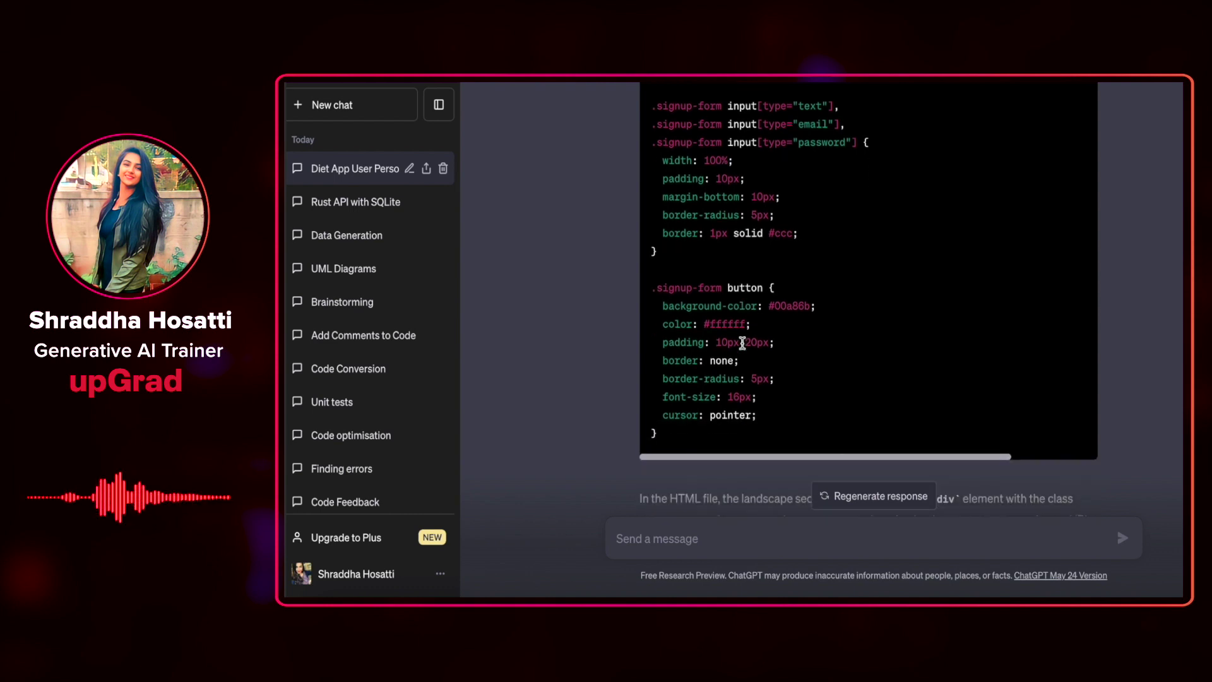
pyautogui.scroll(-3, 743, 343)
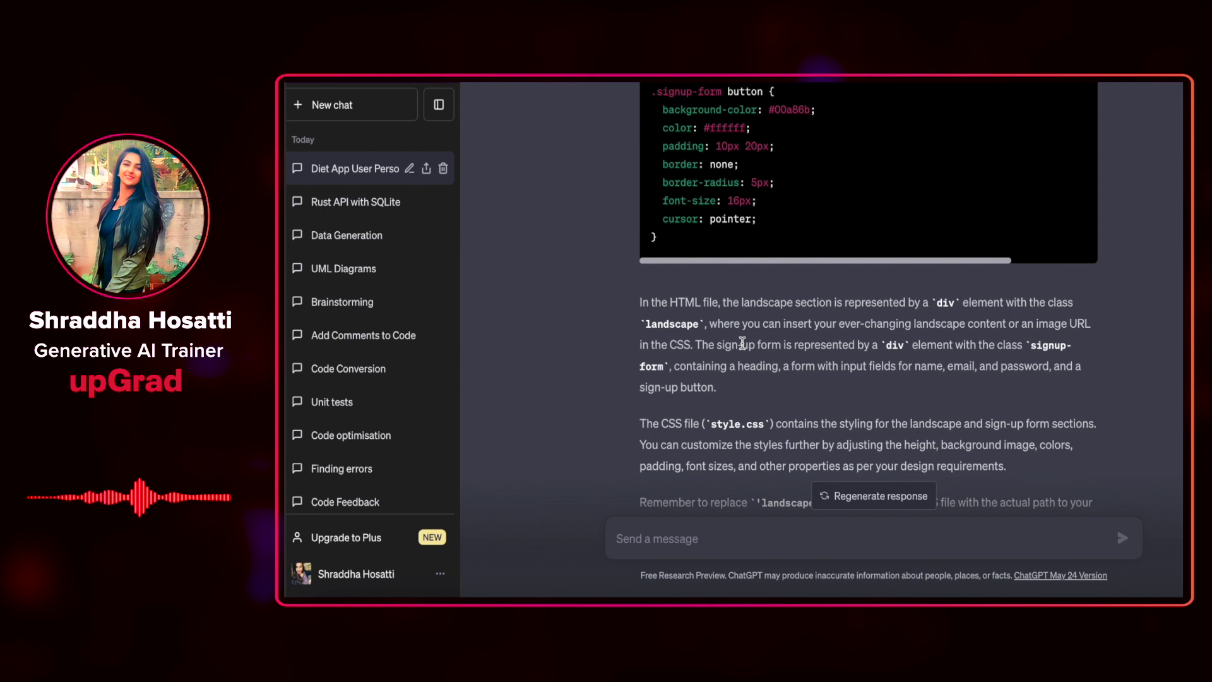
pyautogui.scroll(-2, 742, 343)
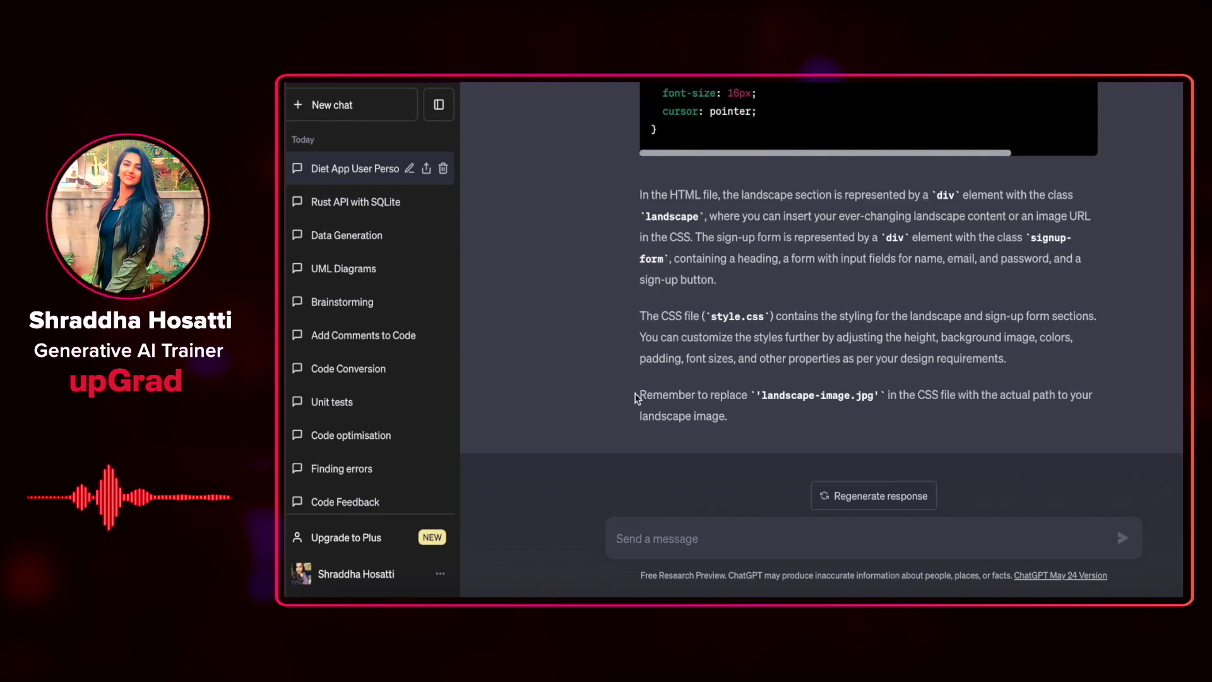